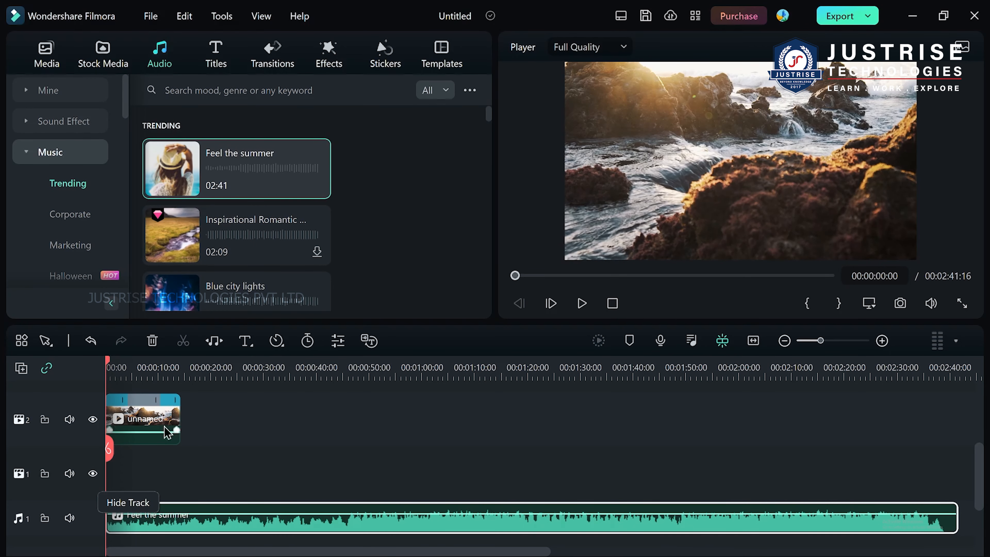
Place the sunset grass clip on video track 1 at the playhead, using Overwrite.
scroll(165, 417, down, 1)
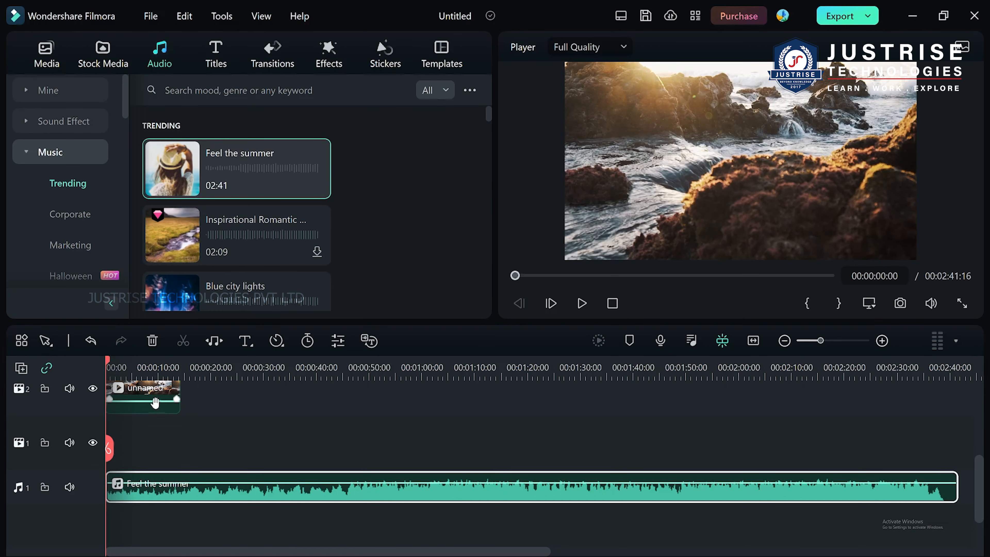
drag(113, 450, 222, 445)
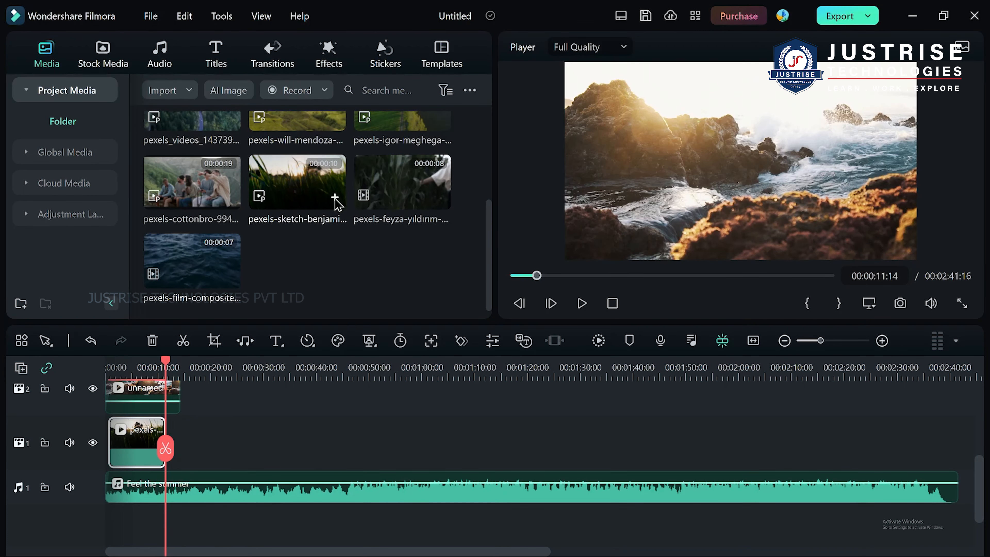
right_click(335, 203)
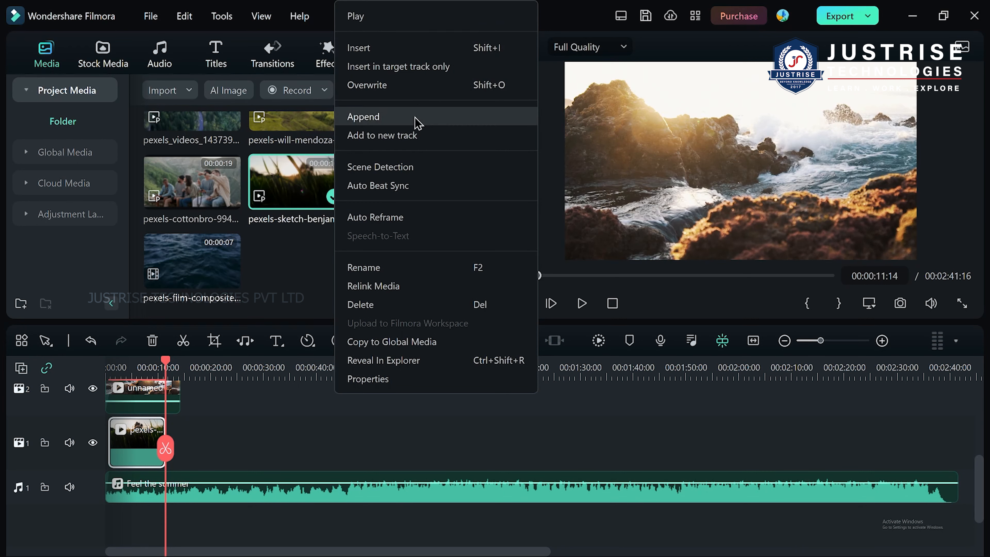
click(416, 85)
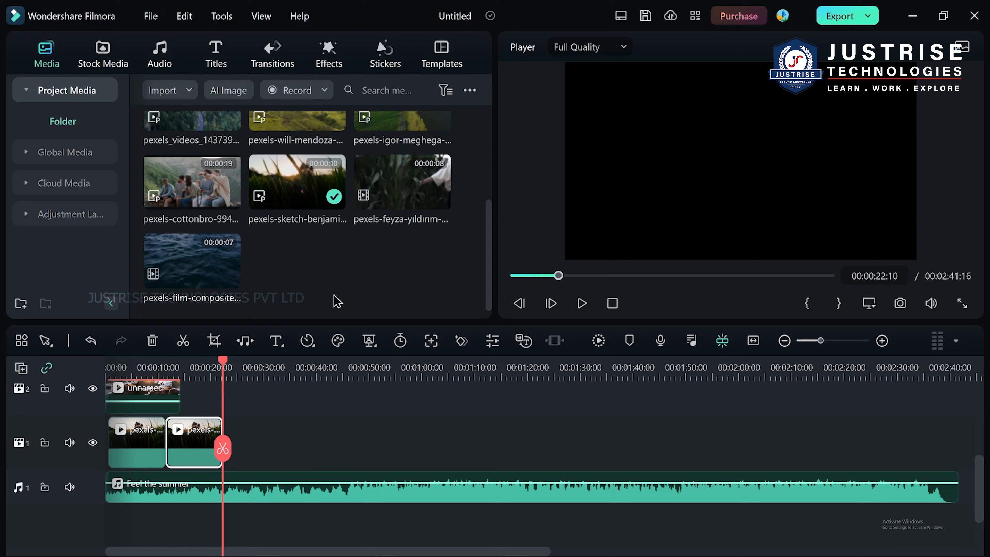
Append the sunset grass clip to the end of video track 1 and add another copy on a new track.
right_click(344, 194)
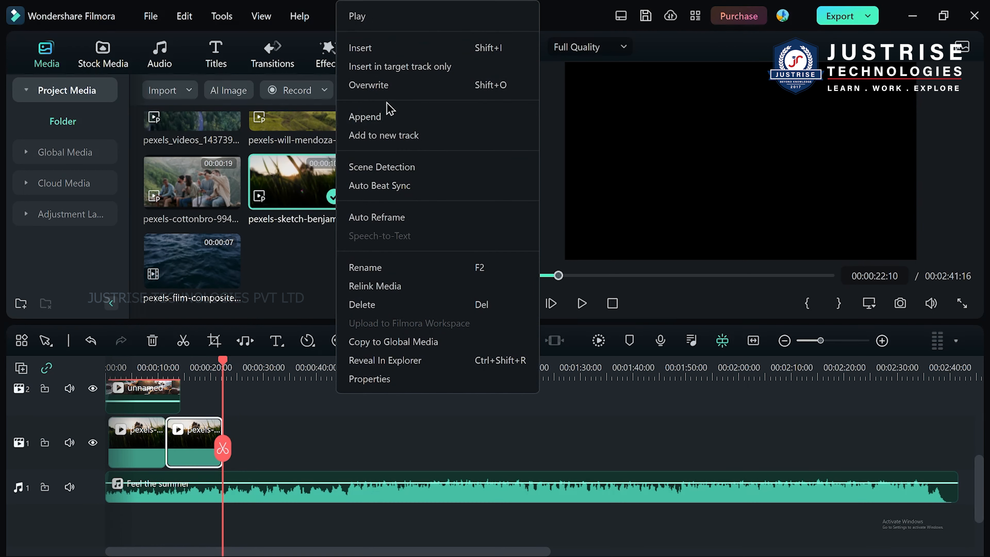
click(390, 118)
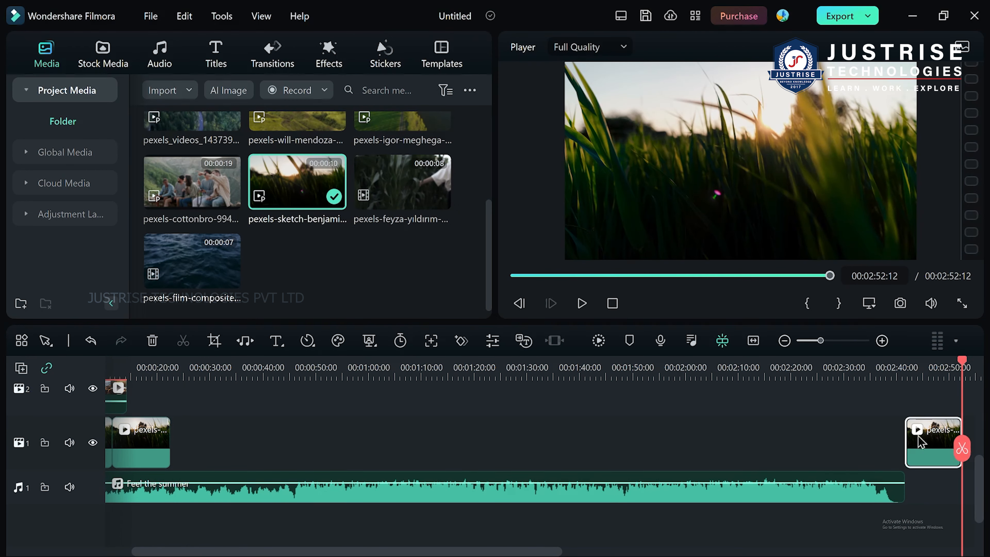
right_click(302, 187)
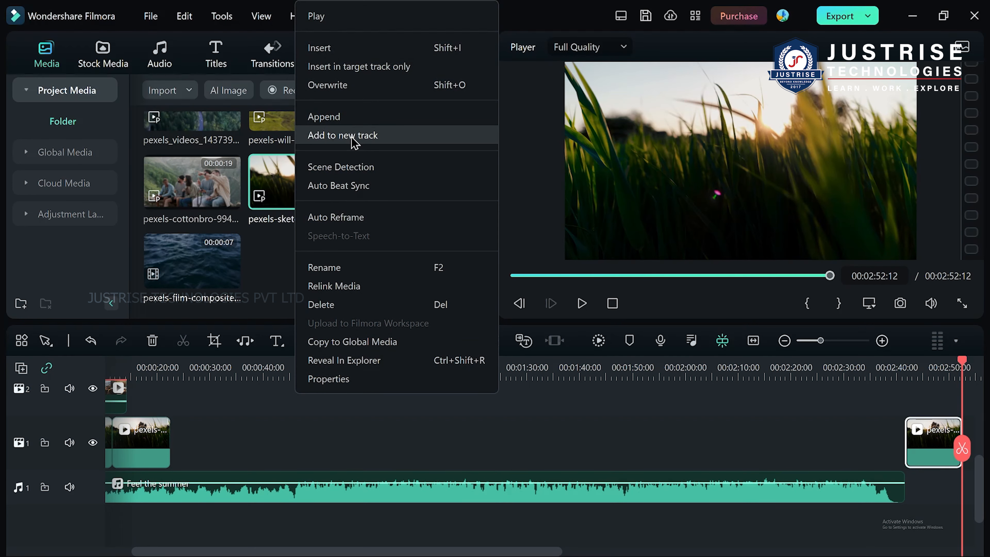
click(343, 135)
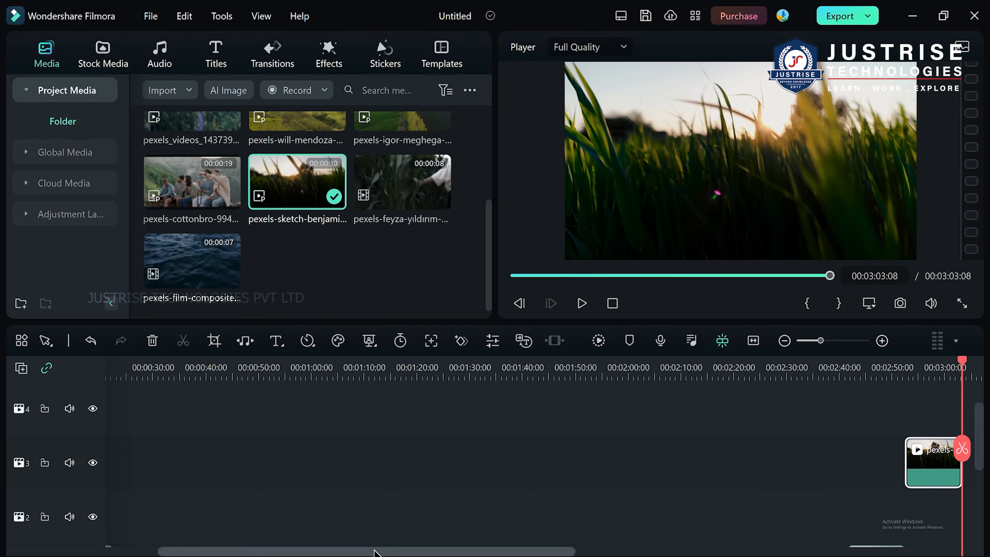
Move the playhead to about 00:00:47 and add the sunset grass clip on another new track there.
drag(373, 550, 241, 547)
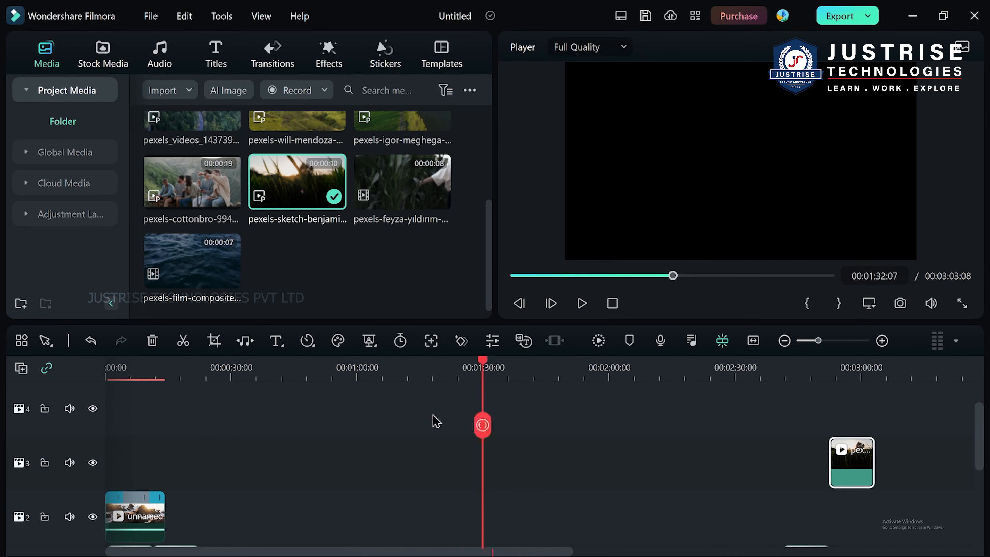
drag(433, 419, 306, 424)
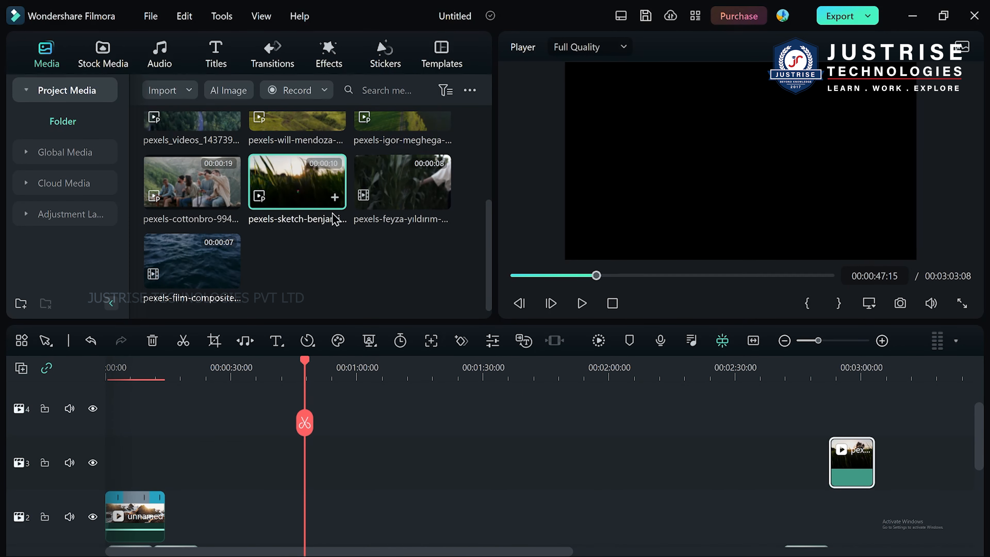
right_click(335, 201)
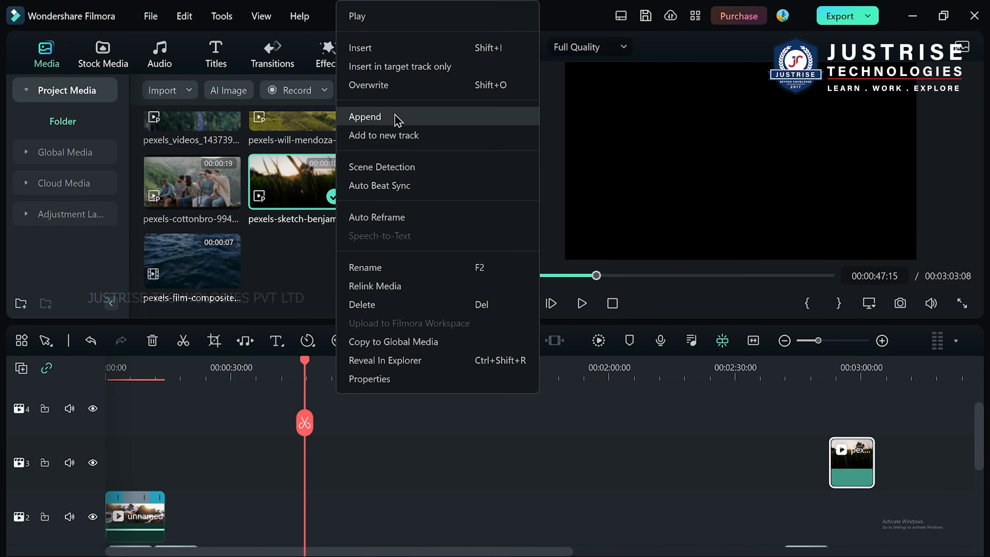
click(400, 135)
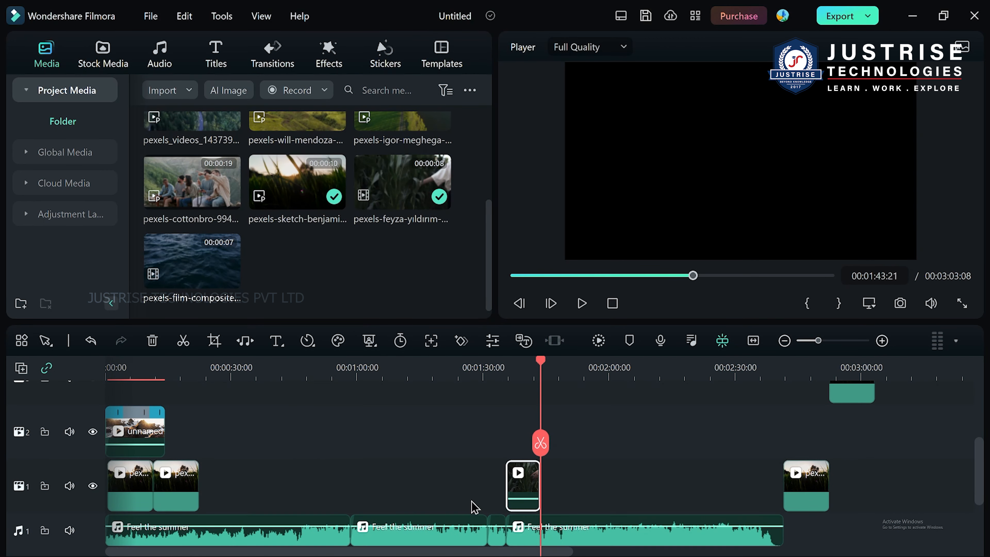
Examine the clips on all timeline tracks, including the cornfield clip near 00:01:40, and return the playhead to the start.
scroll(465, 484, up, 2)
scroll(467, 485, down, 2)
drag(541, 442, 527, 511)
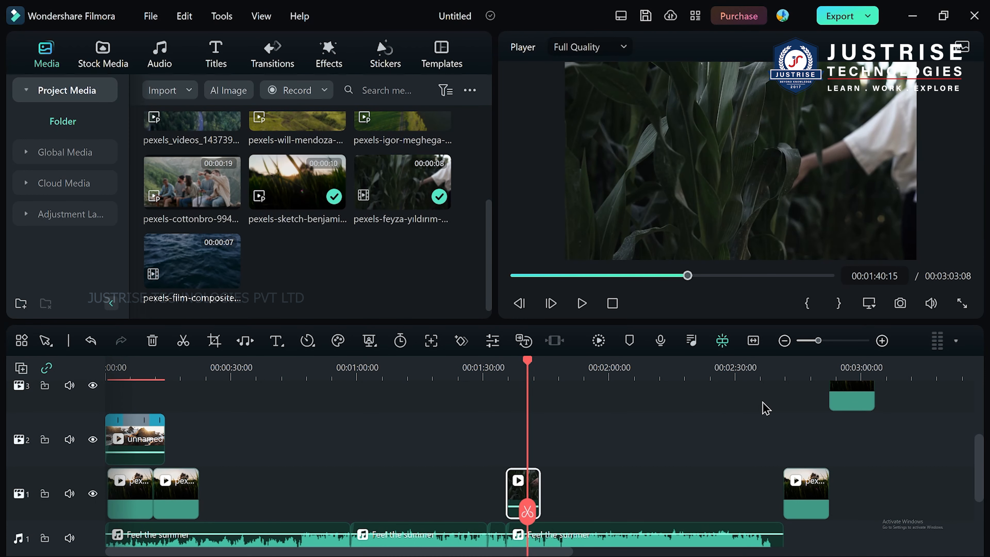
scroll(236, 427, up, 1)
scroll(417, 451, up, 2)
scroll(416, 437, down, 5)
drag(523, 371, 3, 440)
scroll(209, 425, up, 3)
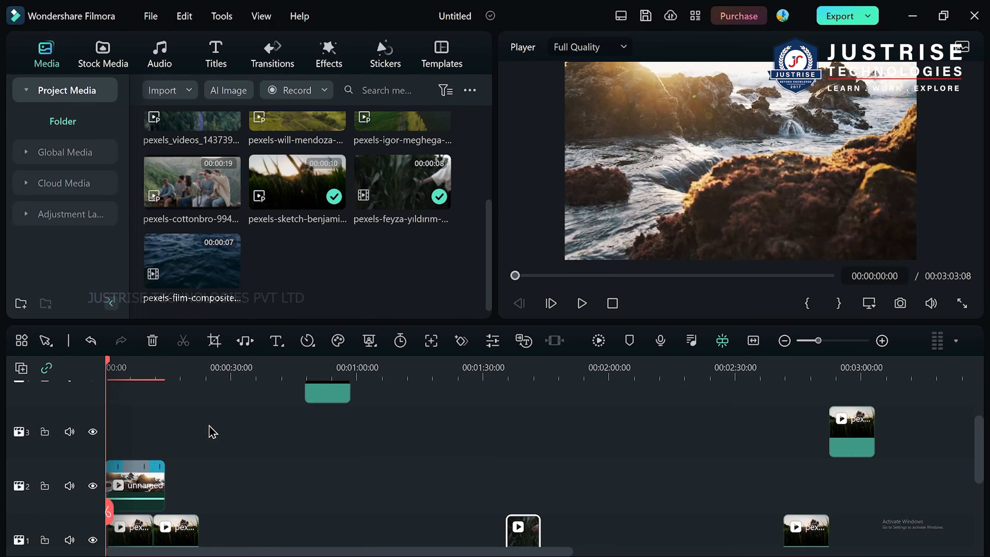
scroll(212, 430, up, 2)
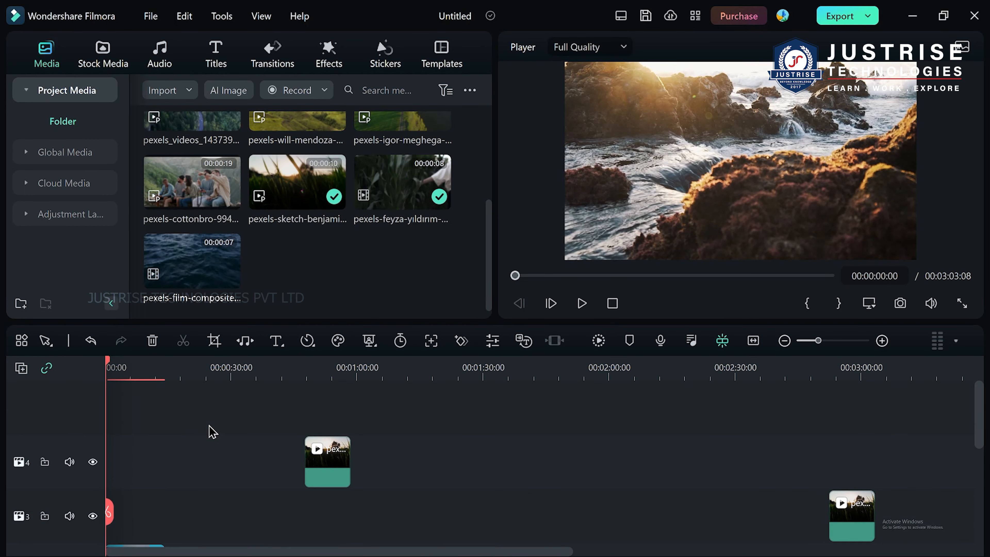
Add a new video track to the timeline and remove it by deleting the empty tracks.
click(21, 369)
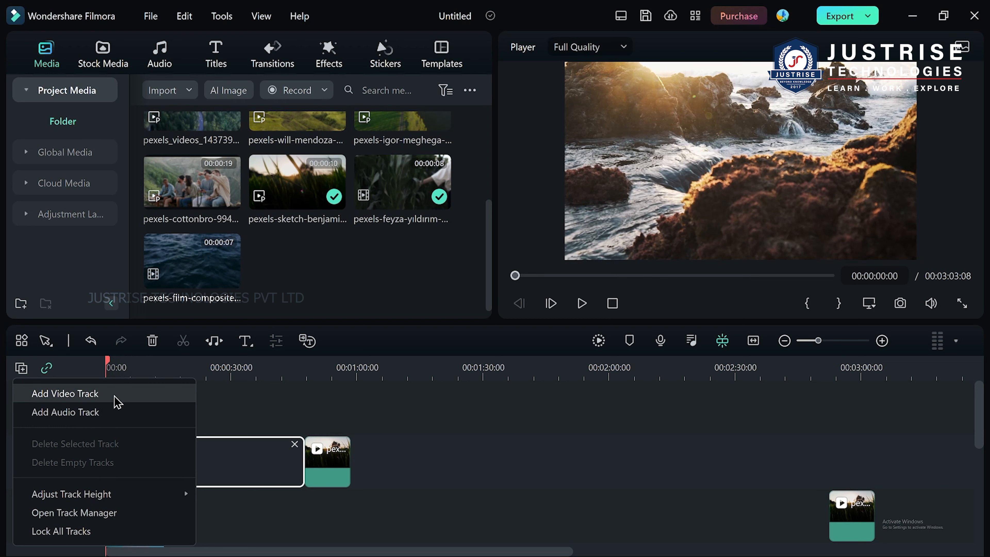
click(97, 394)
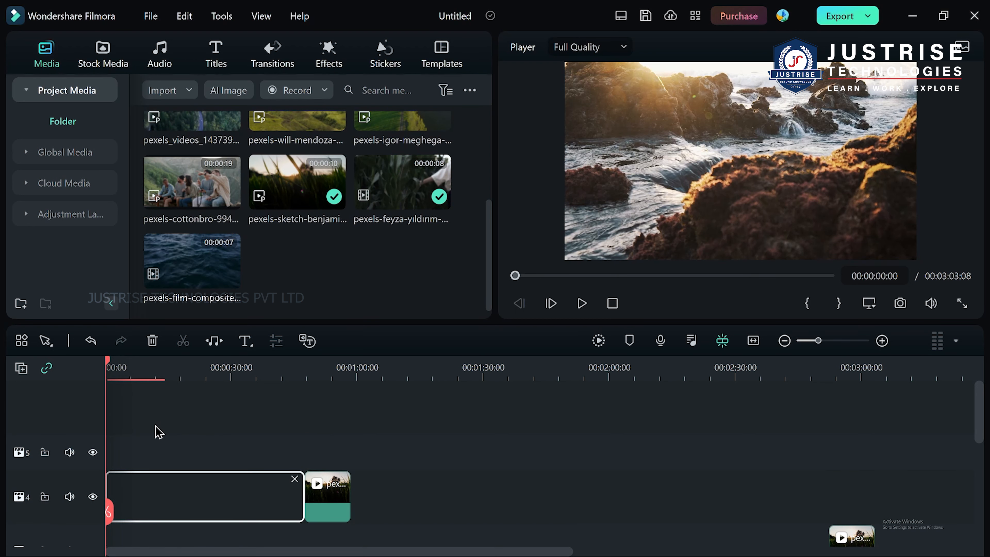
click(22, 367)
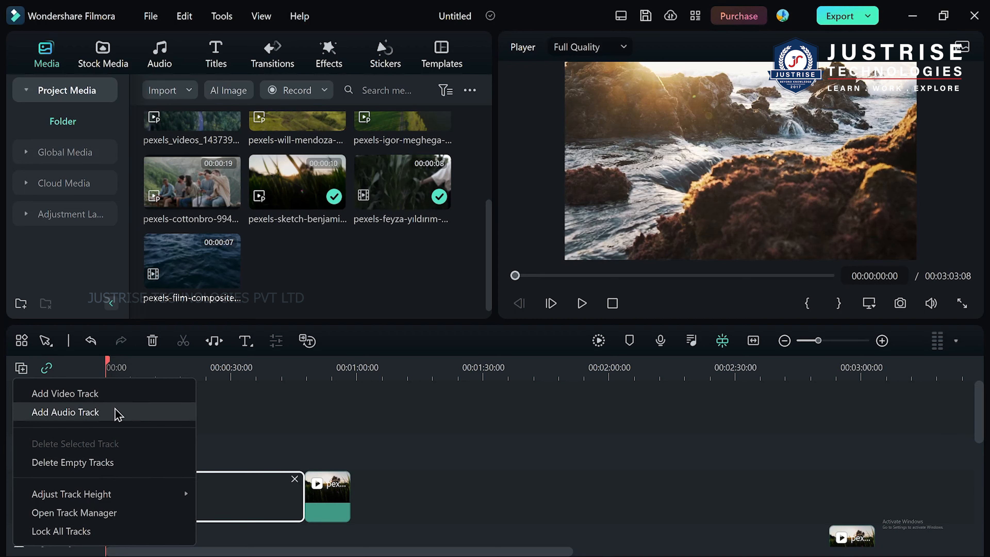
click(129, 465)
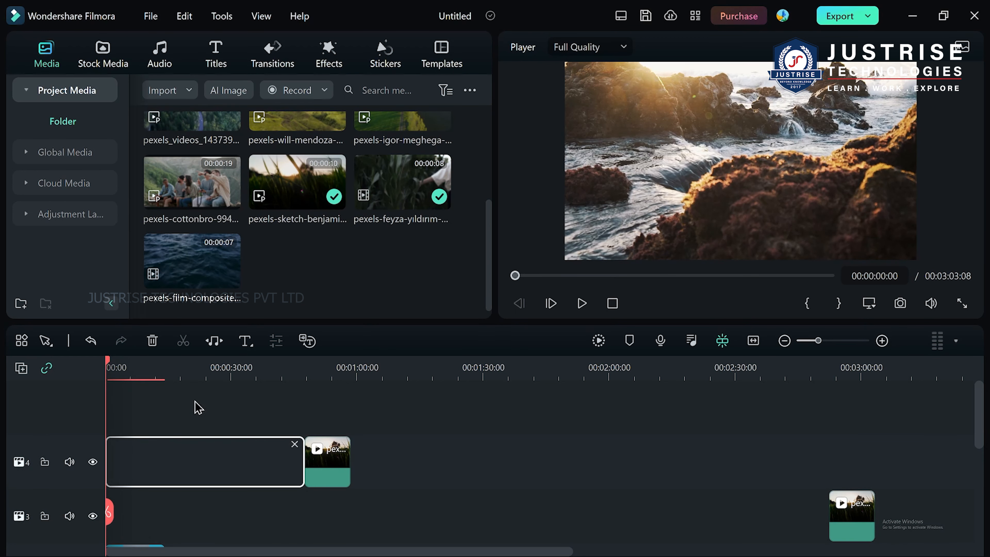
Set the timeline track height to Small and return it to Normal.
click(21, 367)
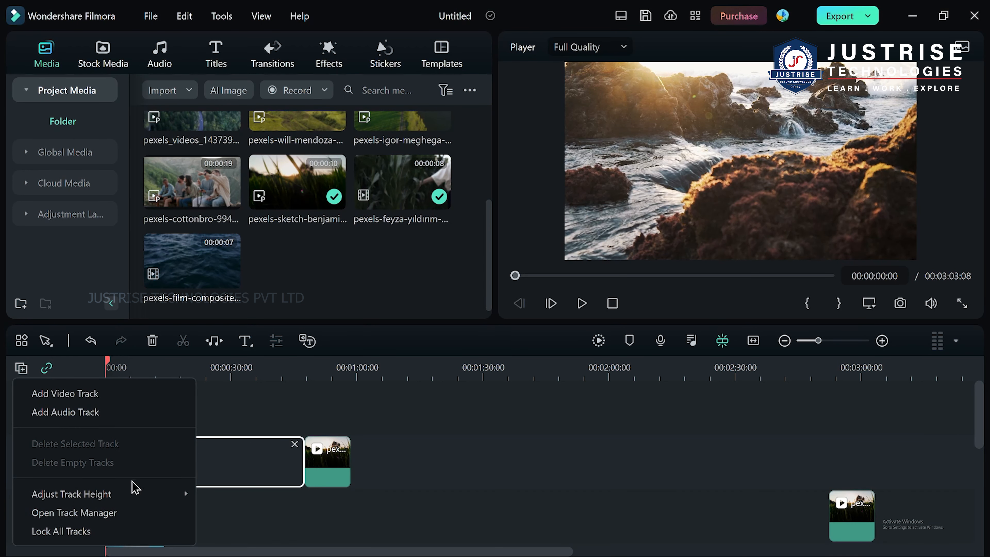
mouse_move(131, 500)
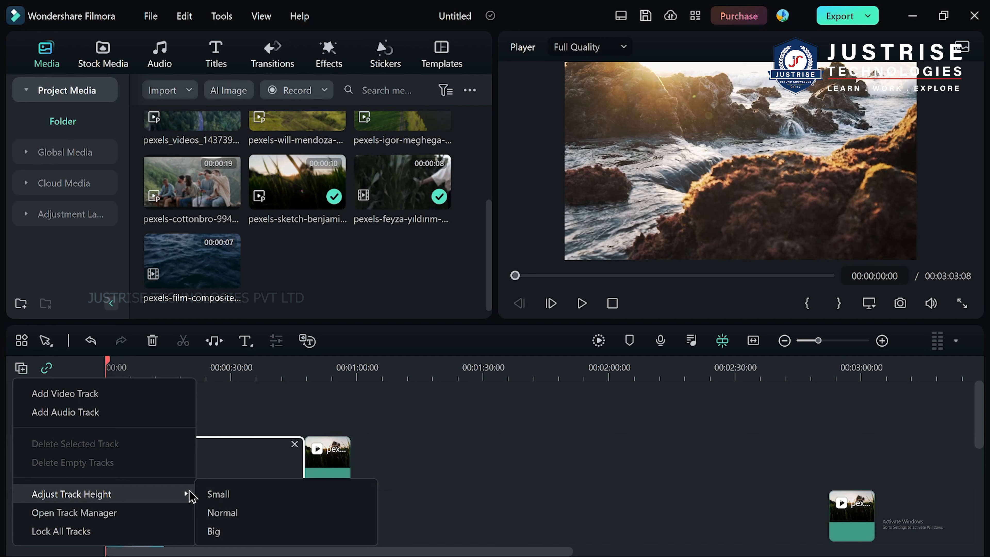
click(238, 495)
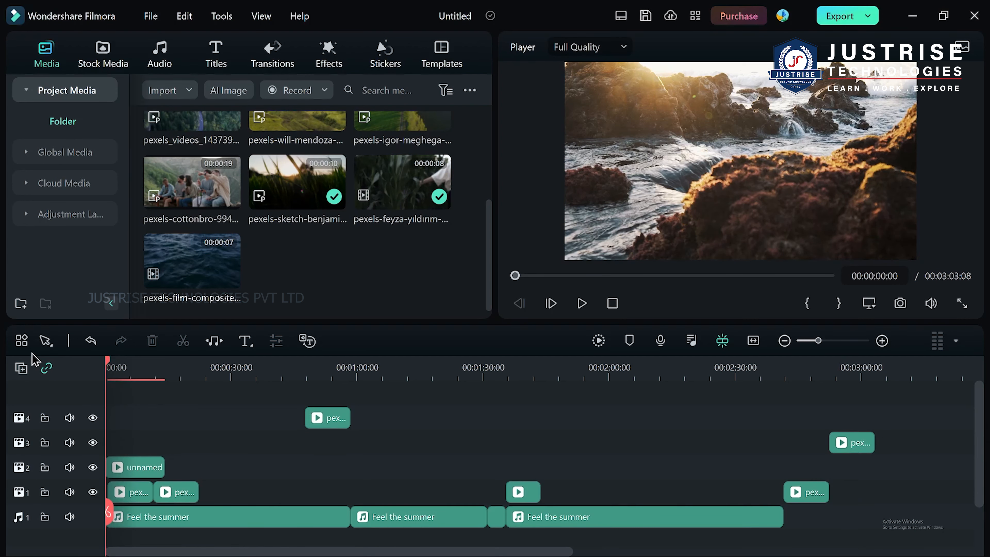
click(22, 368)
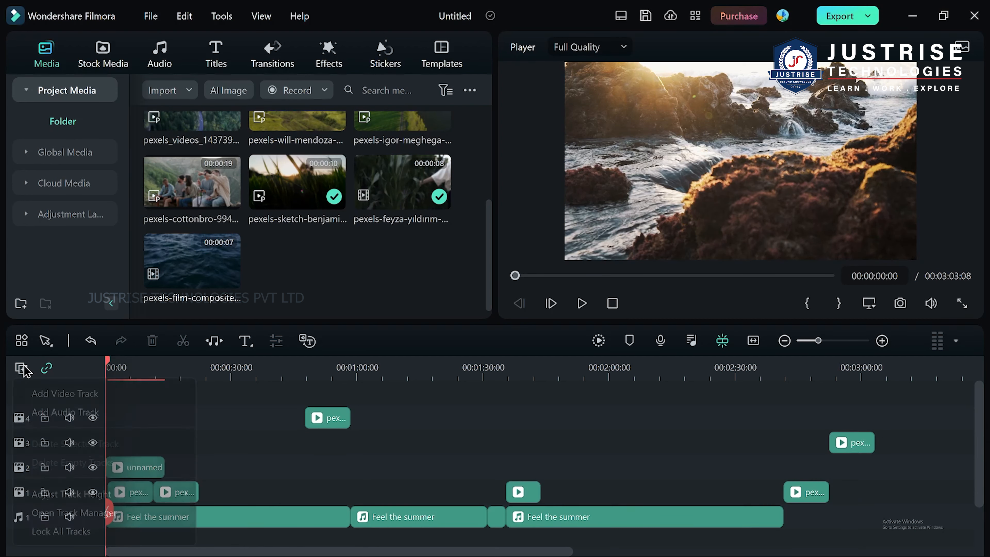
mouse_move(139, 493)
click(234, 514)
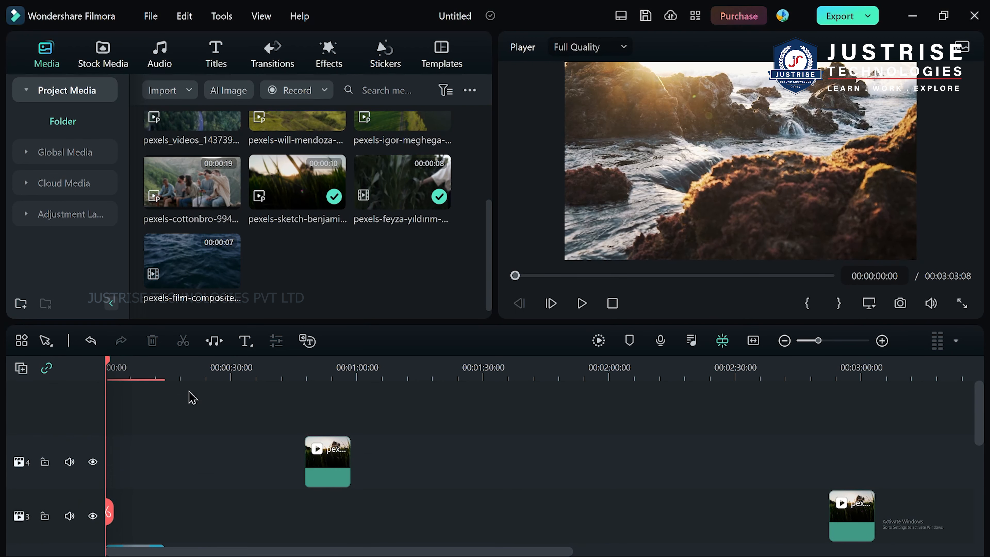
Enlarge all timeline tracks by setting the track height to Big.
click(22, 368)
mouse_move(104, 499)
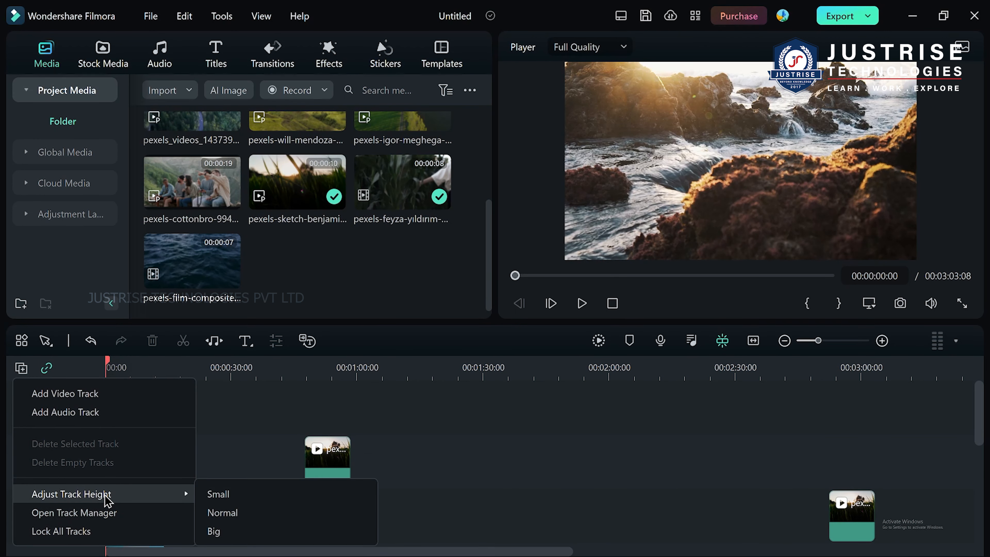
click(258, 532)
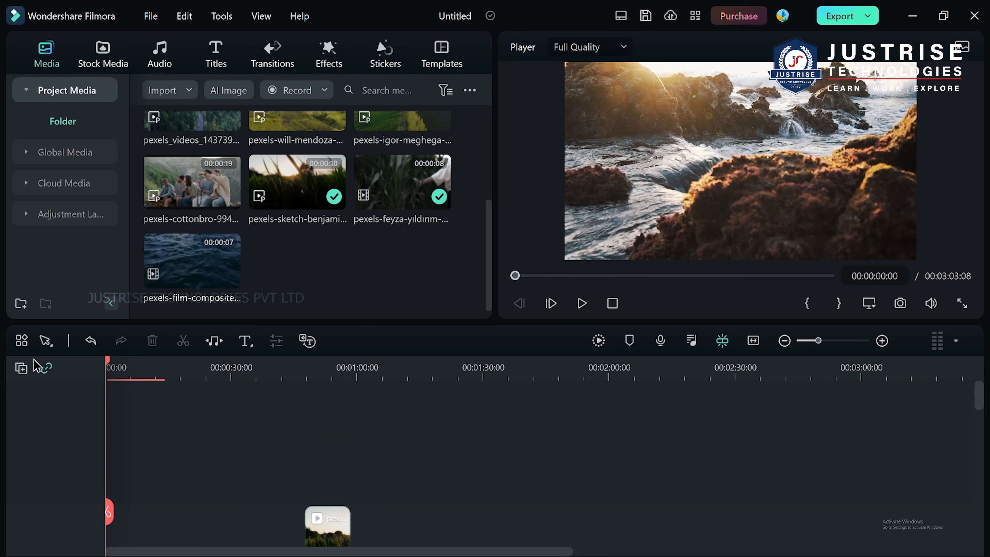
Set the track height to Small so every track is shown in compact form.
click(22, 368)
mouse_move(103, 492)
click(227, 497)
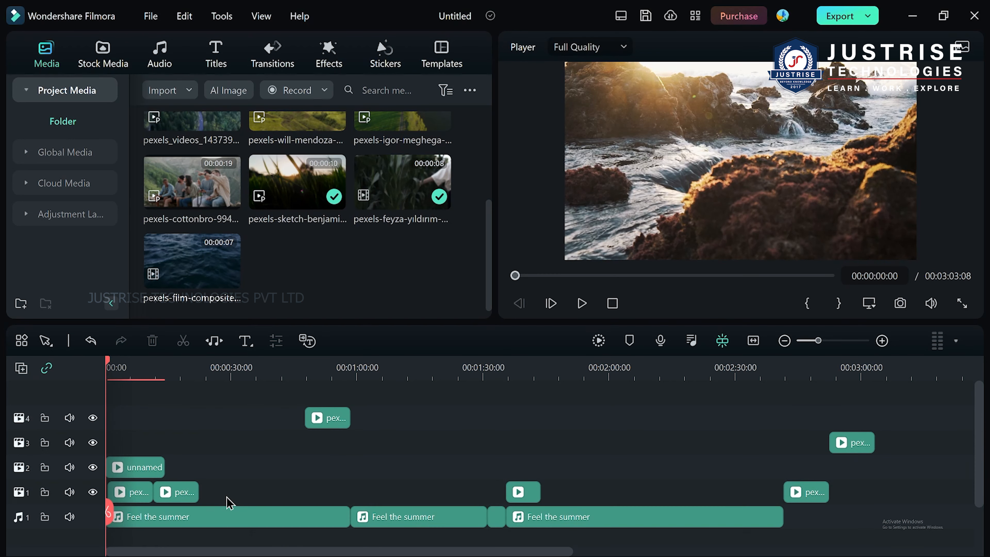
In the Track Manager, set the number of video tracks to add to 3 and review the placement options.
click(21, 367)
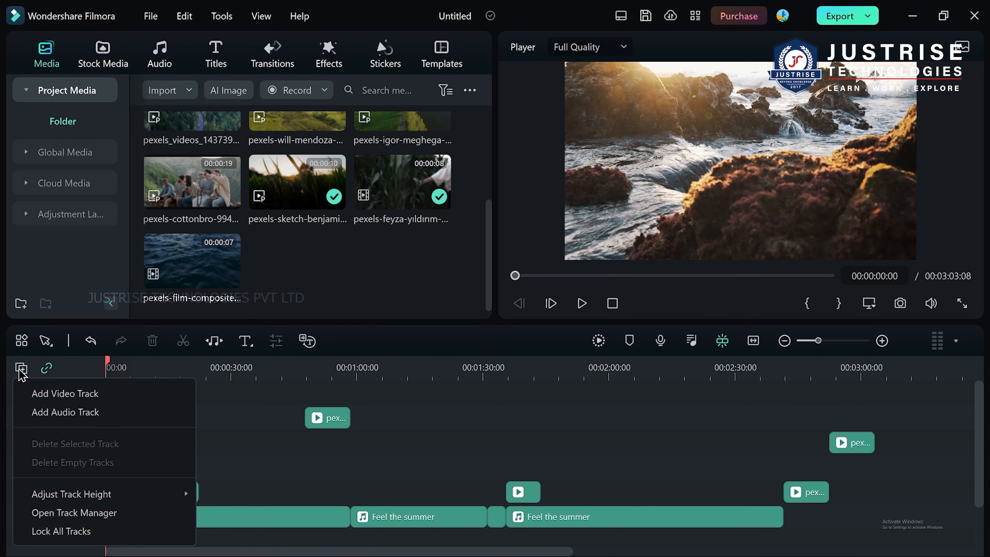
click(105, 512)
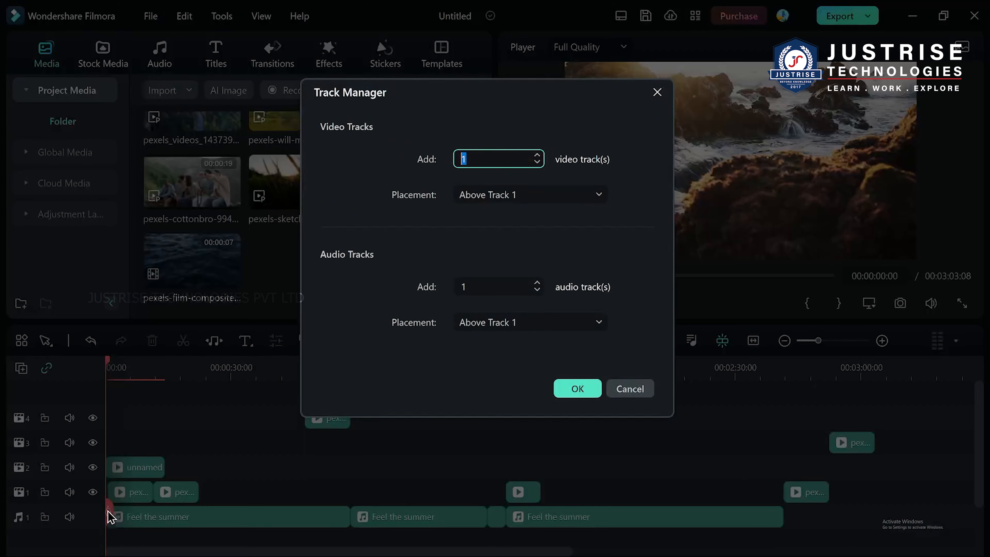
drag(485, 103, 514, 117)
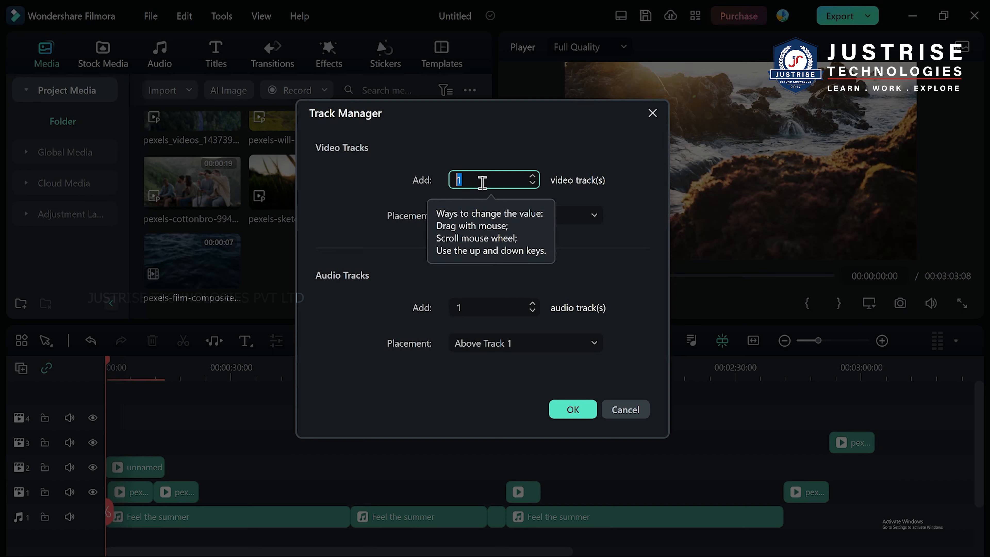
text(3)
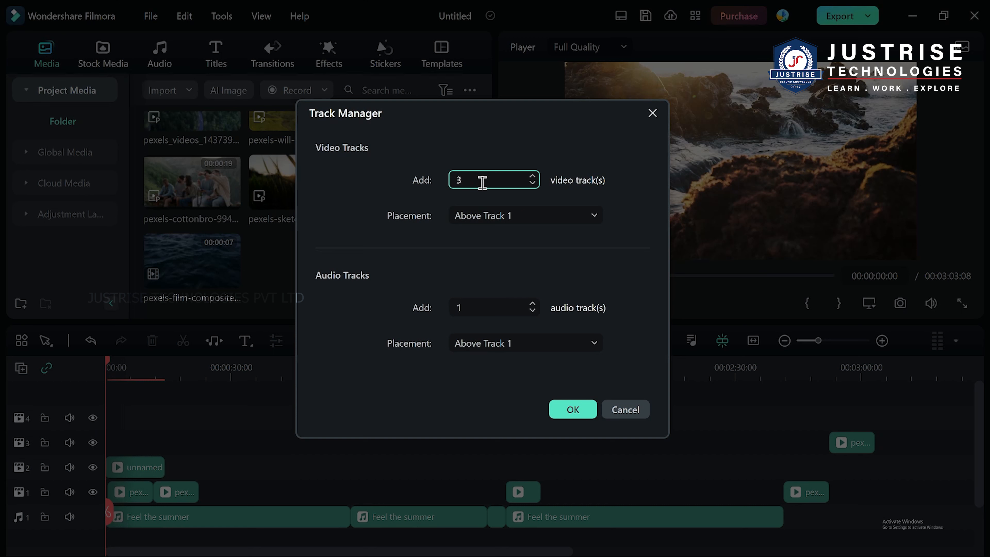
key(BackSpace)
click(521, 224)
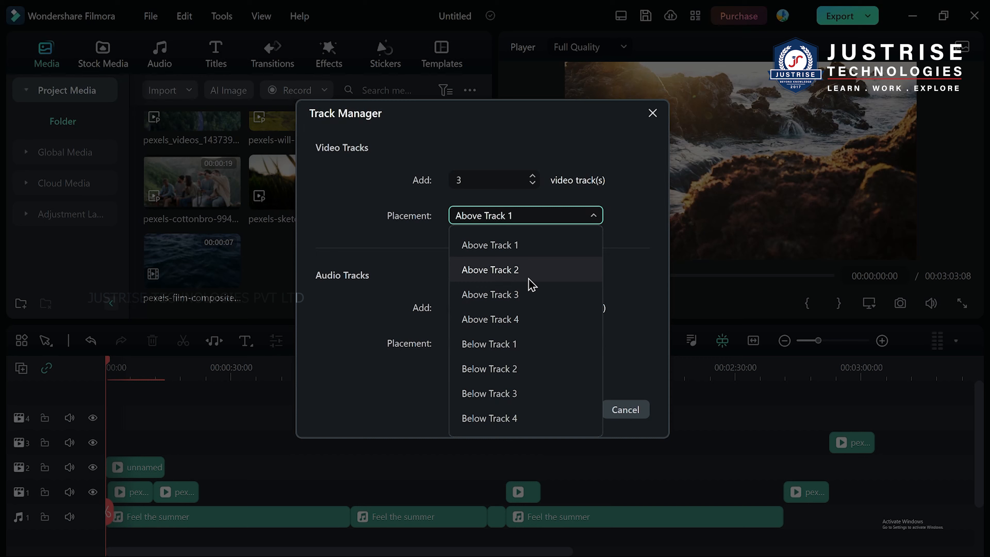
click(400, 256)
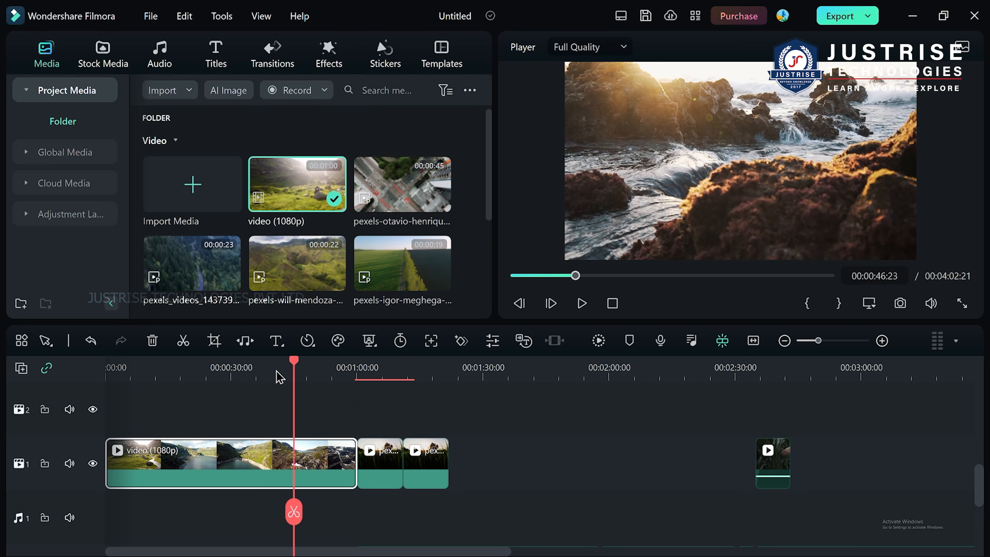
Split the video (1080p) clip on video track 1 at about 00:00:35.
click(250, 368)
drag(252, 505, 256, 455)
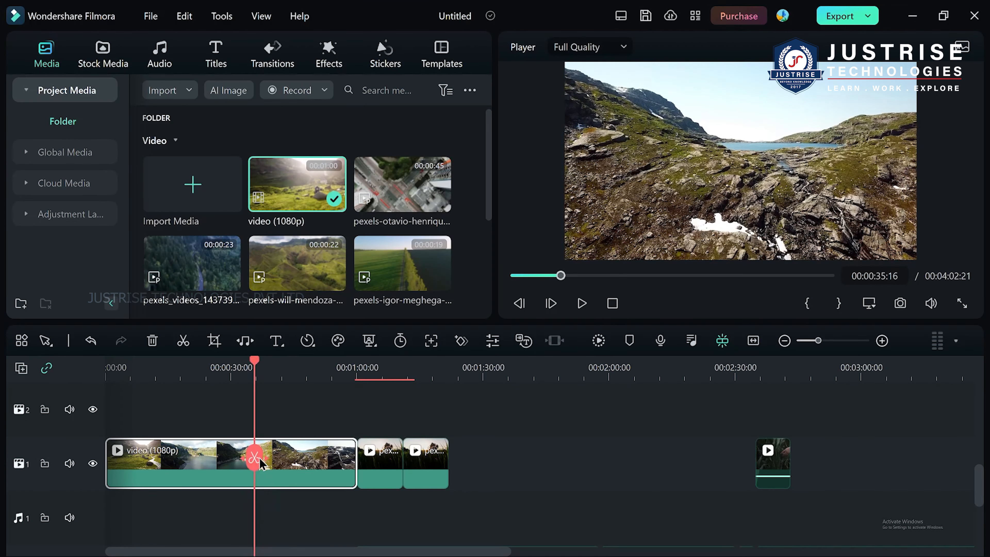
click(258, 459)
Delete the second part of the split video (1080p) clip and undo the deletion.
right_click(283, 462)
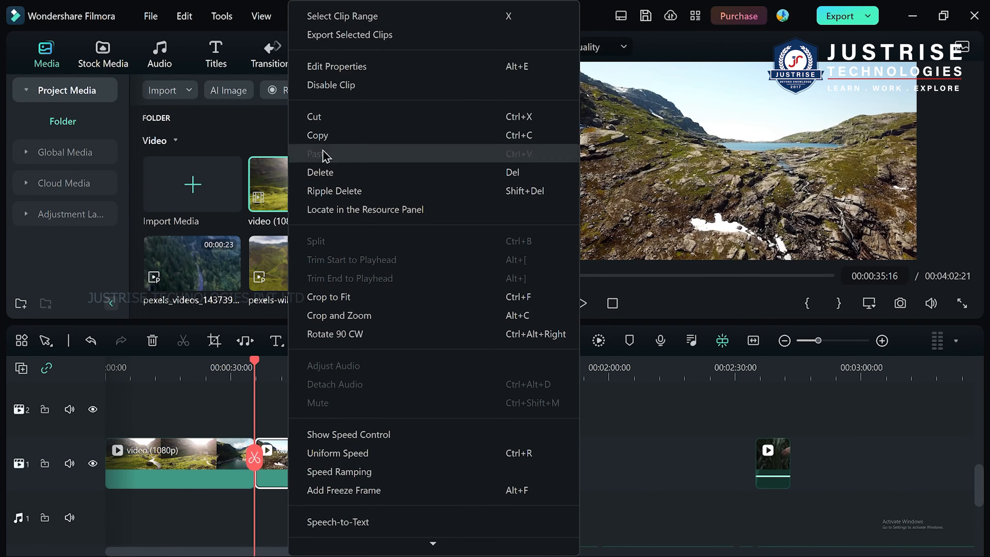
click(331, 173)
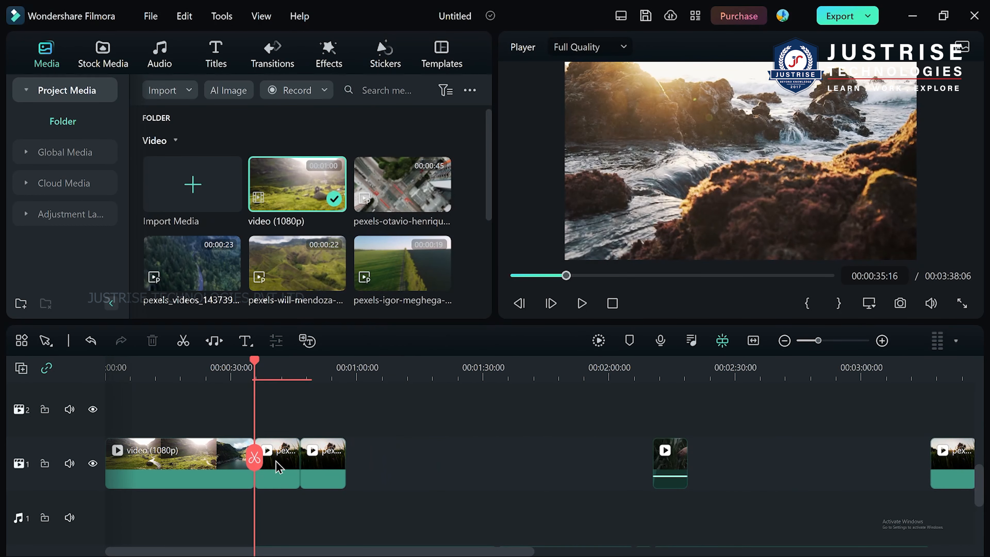
key(ctrl+z)
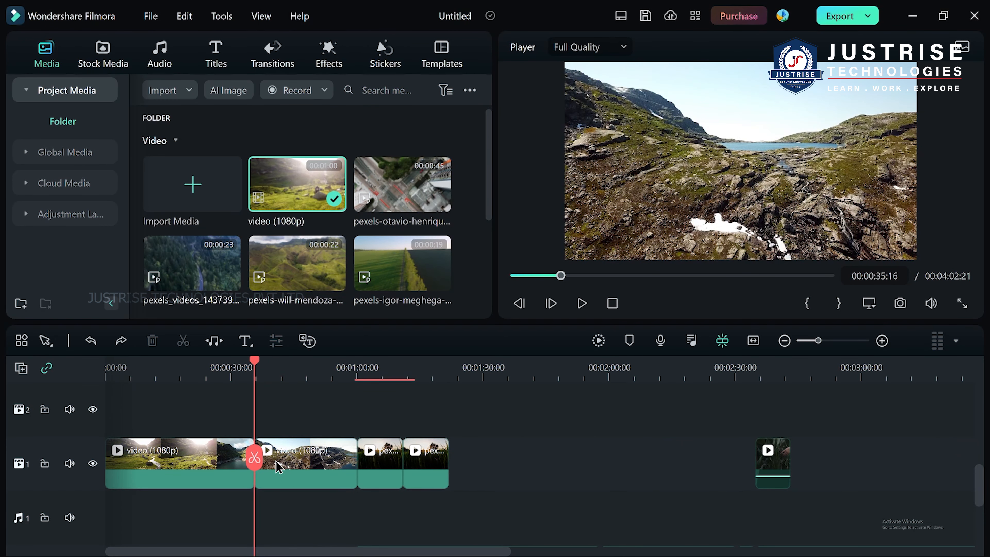
Turn off auto ripple and delete the second part of the split video (1080p) clip on video track 1.
click(47, 368)
click(327, 475)
key(Delete)
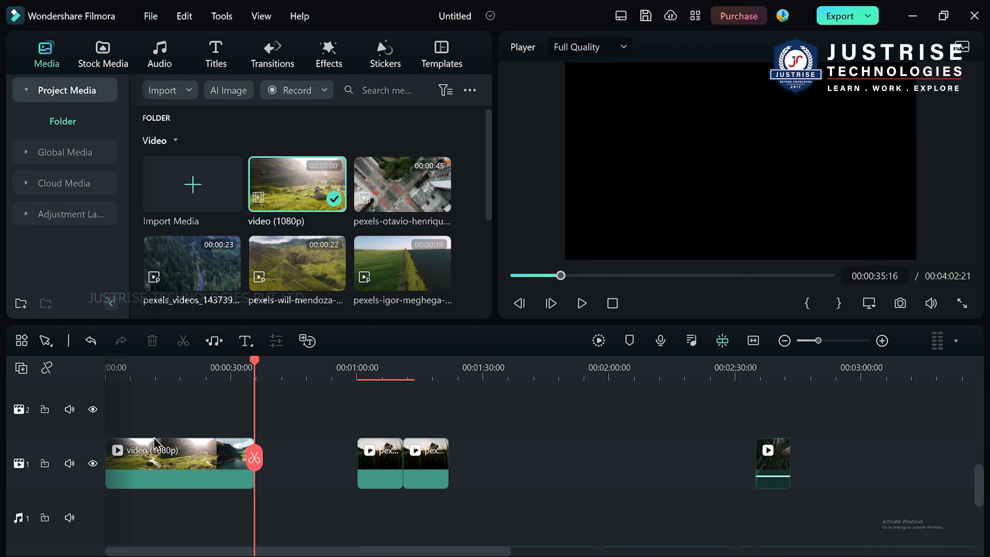
Slow the remaining video (1080p) clip to 0.73x speed by stretching its end on the timeline.
drag(261, 364, 214, 394)
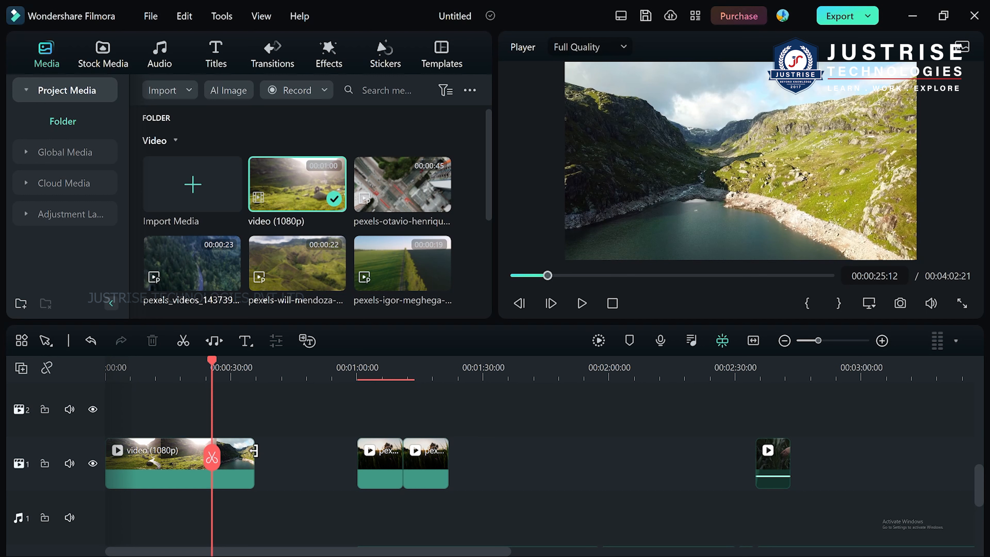
drag(254, 443, 310, 440)
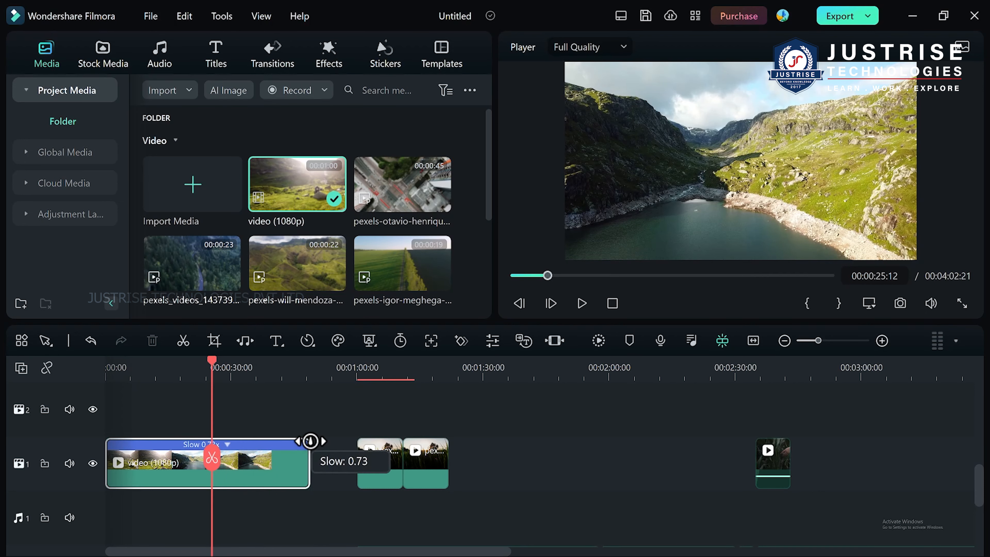
drag(310, 440, 309, 451)
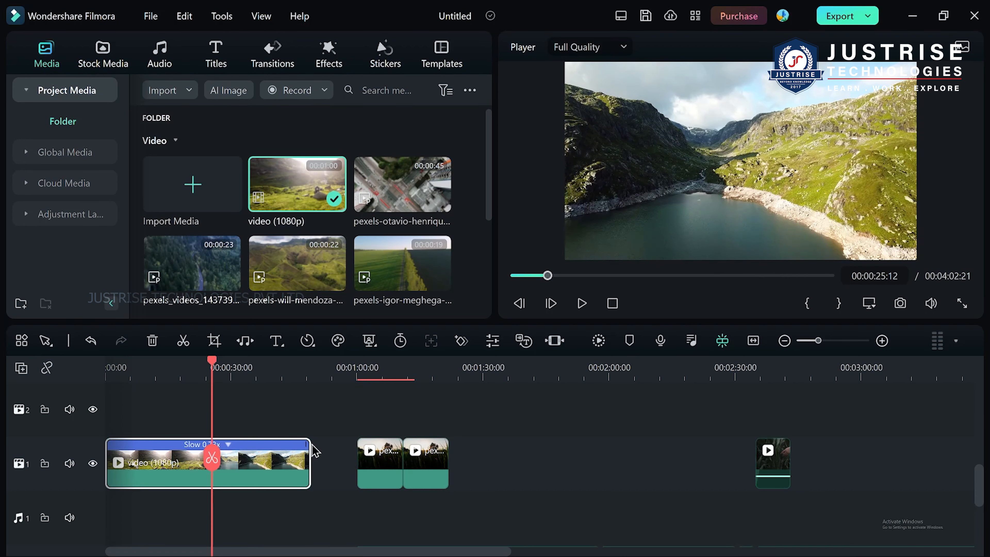
Reverse the slowed video (1080p) clip and move the playhead to 00:00:41:18.
right_click(281, 467)
click(267, 410)
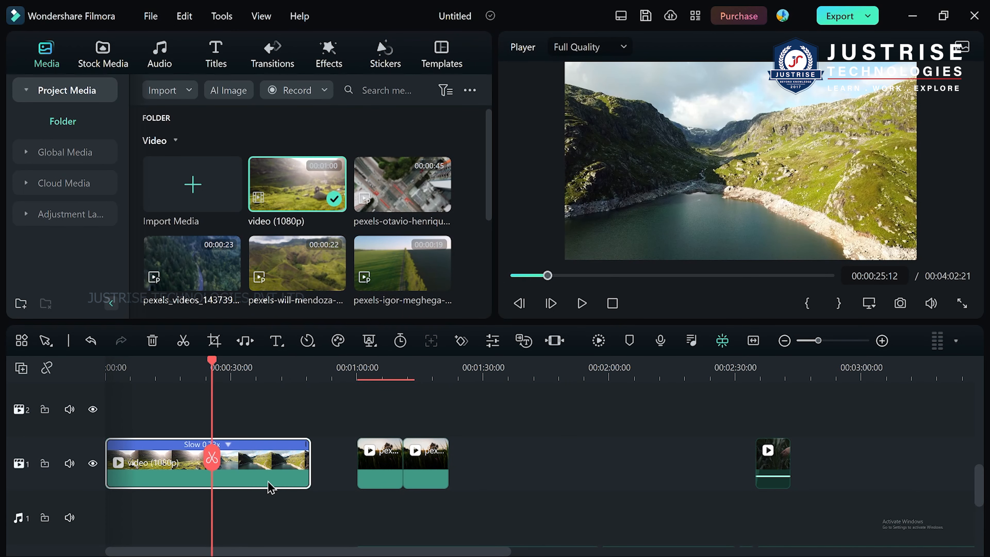
click(318, 345)
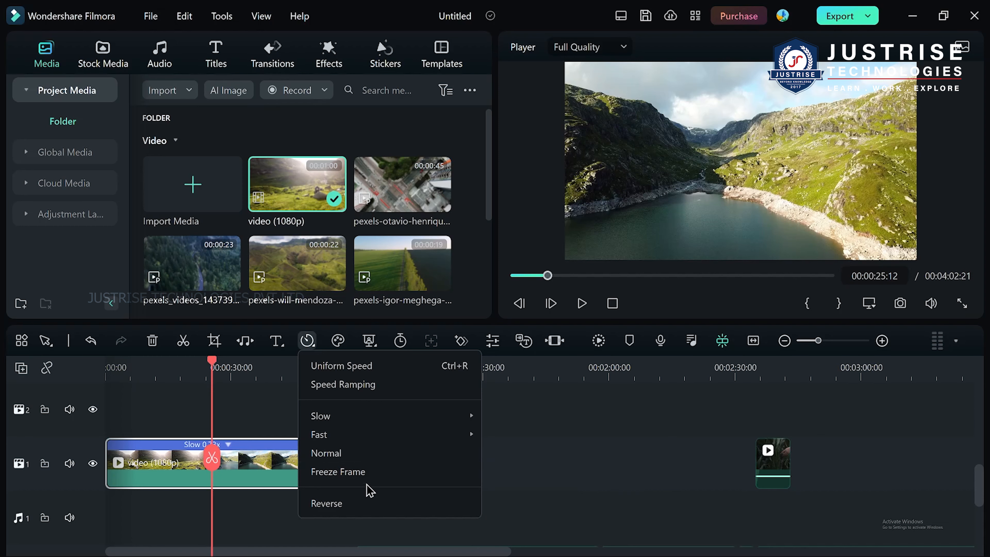
click(358, 503)
drag(213, 361, 280, 373)
Copy the reversed clip and the two pexels clips after it, and paste them on video track 1 at about 00:02:04.
drag(514, 471, 230, 467)
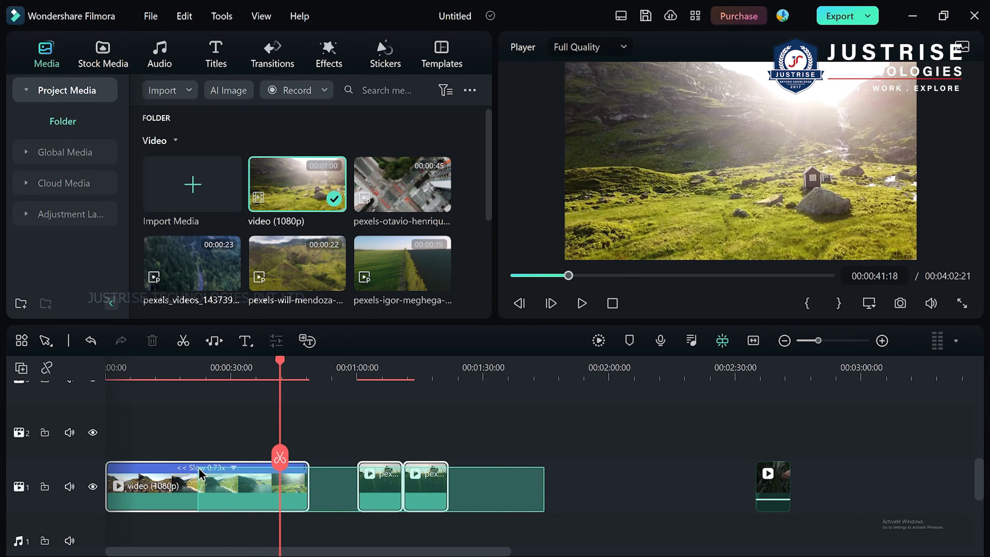
right_click(377, 487)
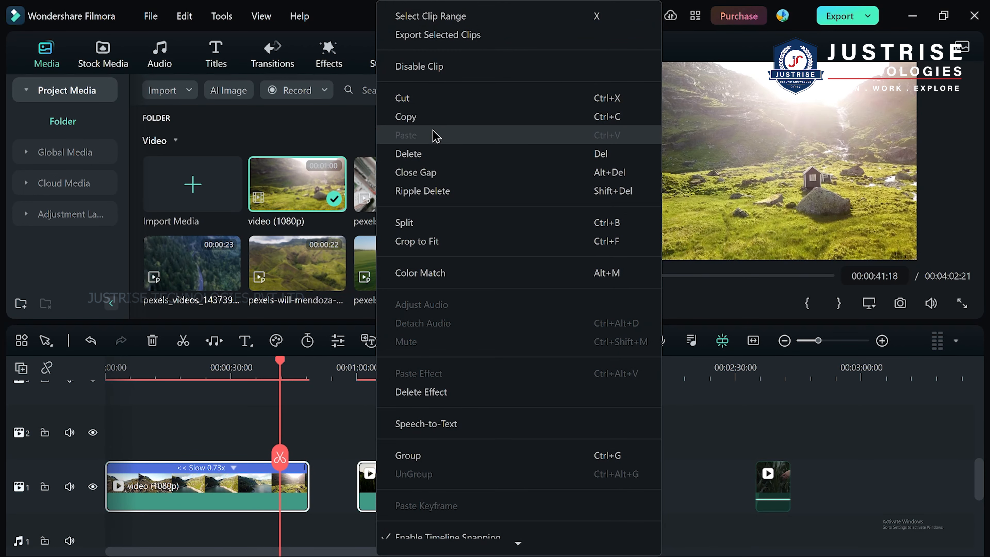
click(473, 119)
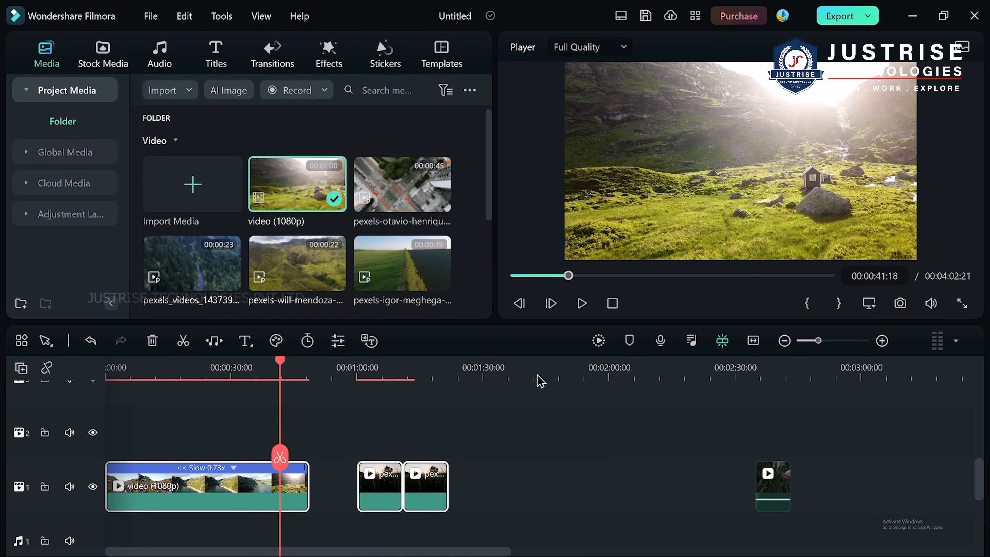
drag(280, 464, 626, 506)
click(652, 497)
scroll(652, 497, down, 1)
right_click(655, 470)
click(679, 398)
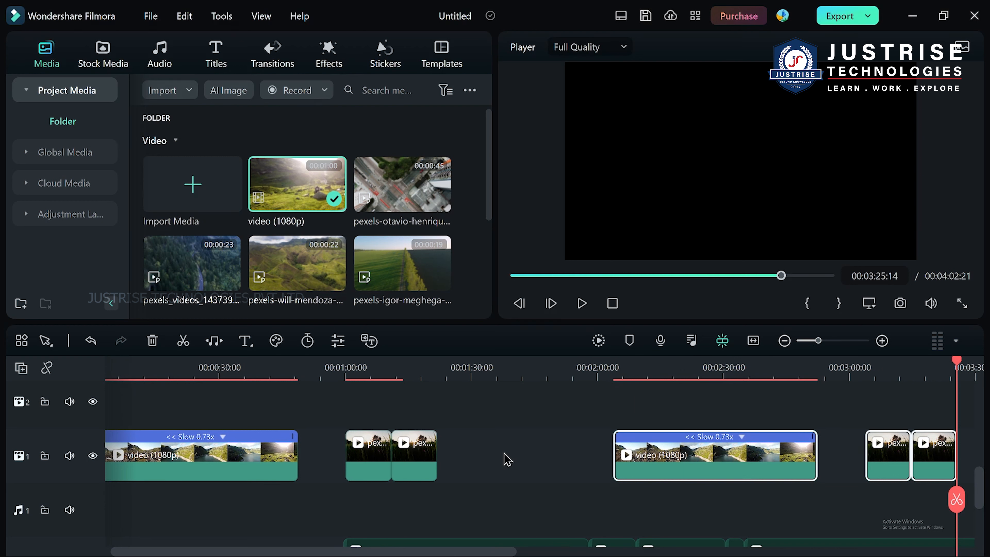
Delete the gap before the pasted clips on video track 1 and move the playhead to about 00:00:54.
click(507, 458)
key(Delete)
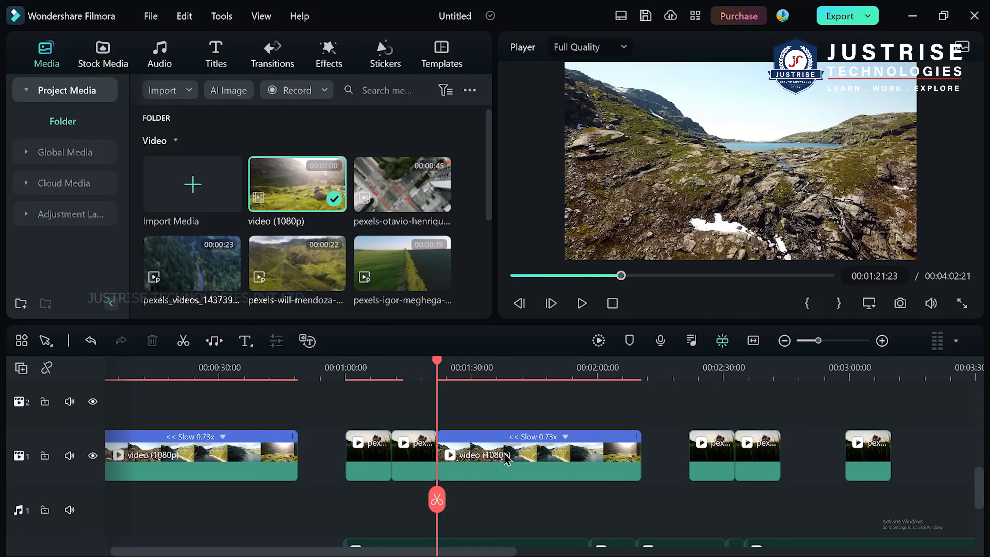
drag(440, 368, 315, 368)
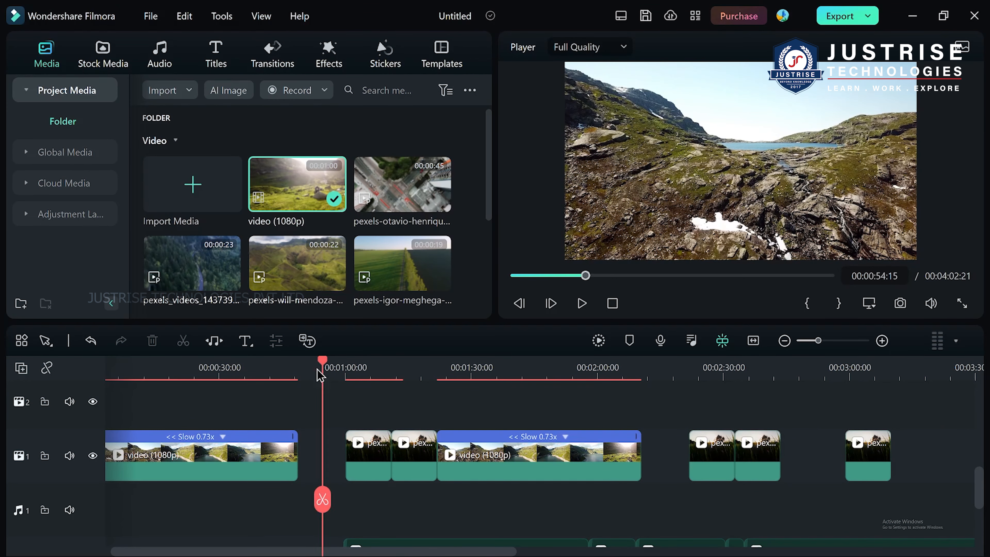
Move the first pexels clip over the reversed clip at about 00:00:26, and pull it back out to about 00:01:00.
drag(370, 448, 223, 470)
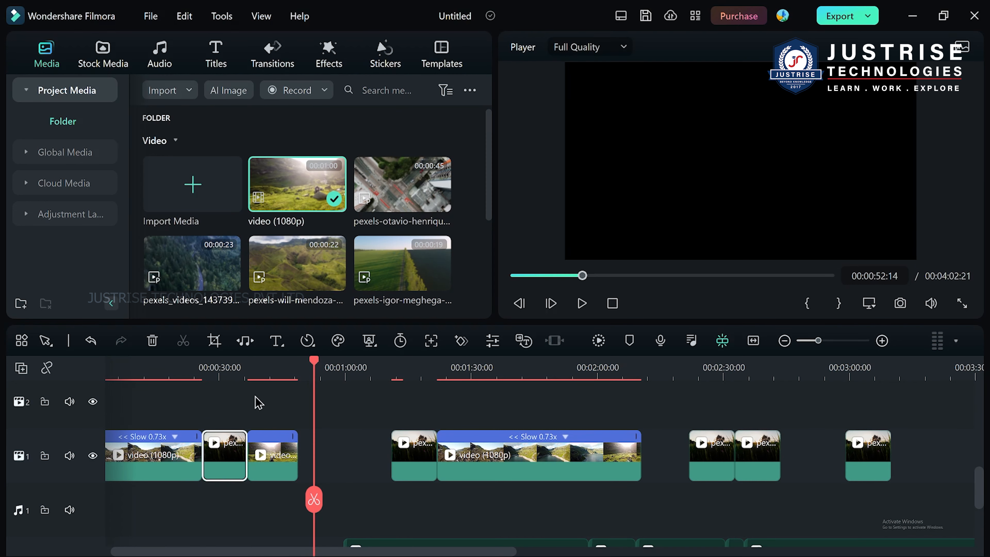
drag(230, 460, 344, 454)
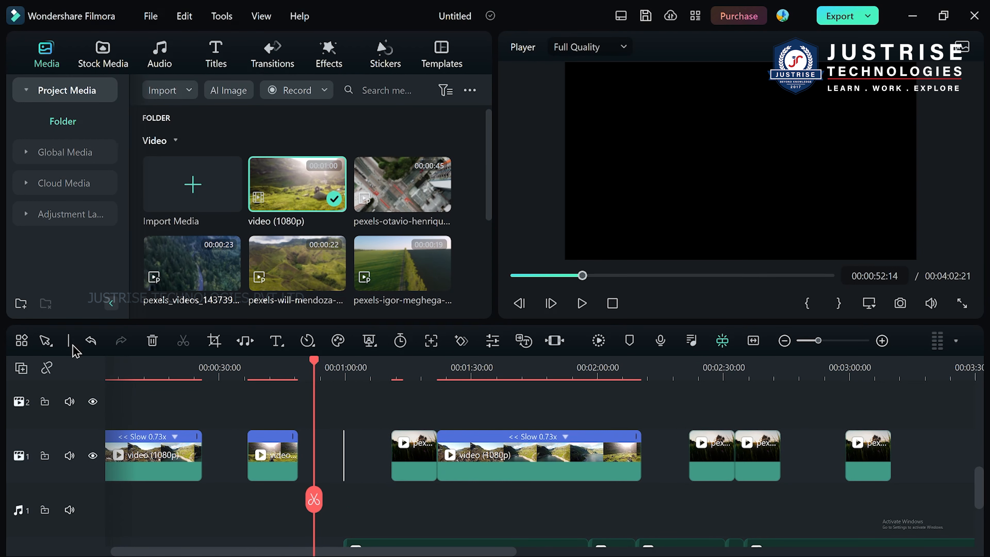
With auto ripple on, move the next pexels clip into the pasted video (1080p) clip and delete the gap at about 00:01:40.
click(47, 367)
drag(417, 457, 690, 473)
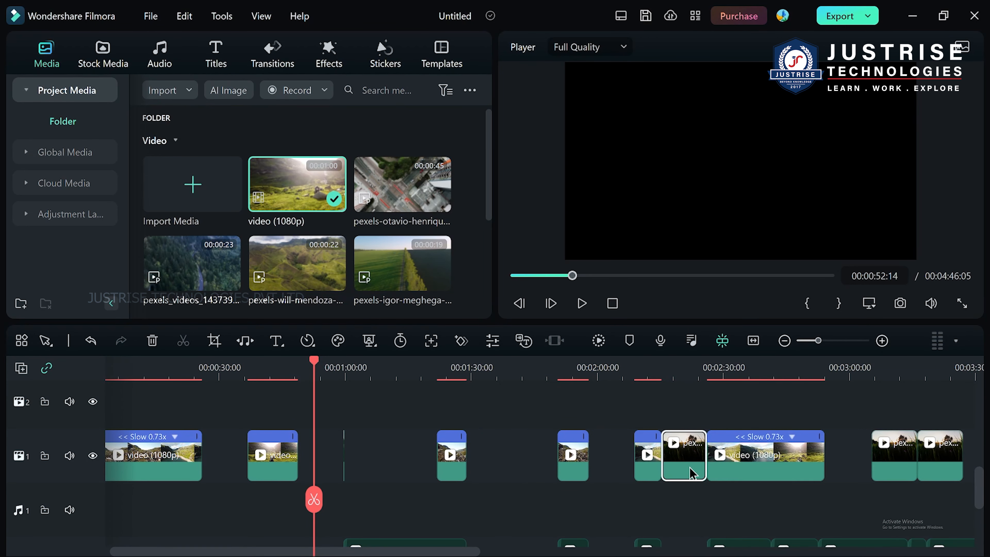
click(507, 466)
key(Delete)
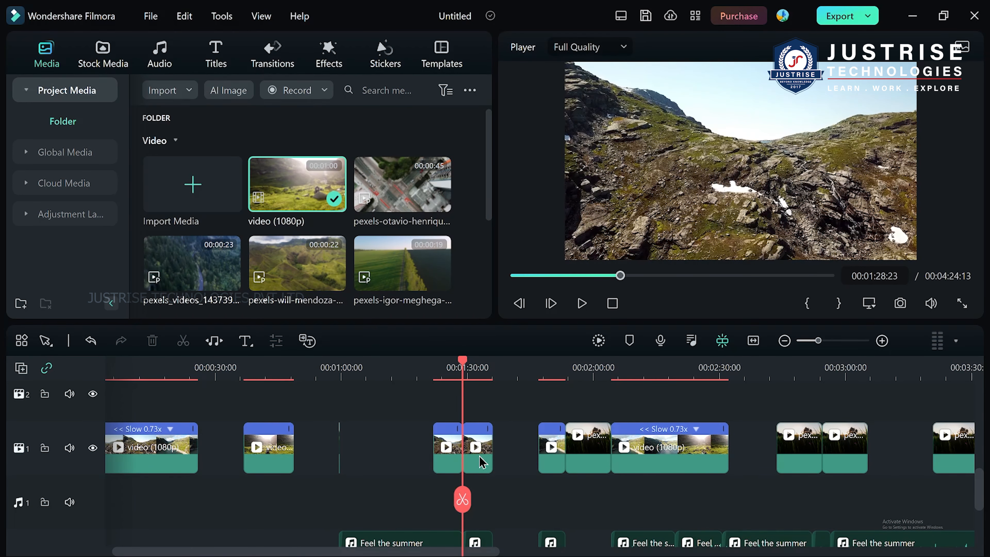
Hide the speed control on the pexels clip inserted in the pasted video (1080p) clip.
scroll(654, 451, down, 2)
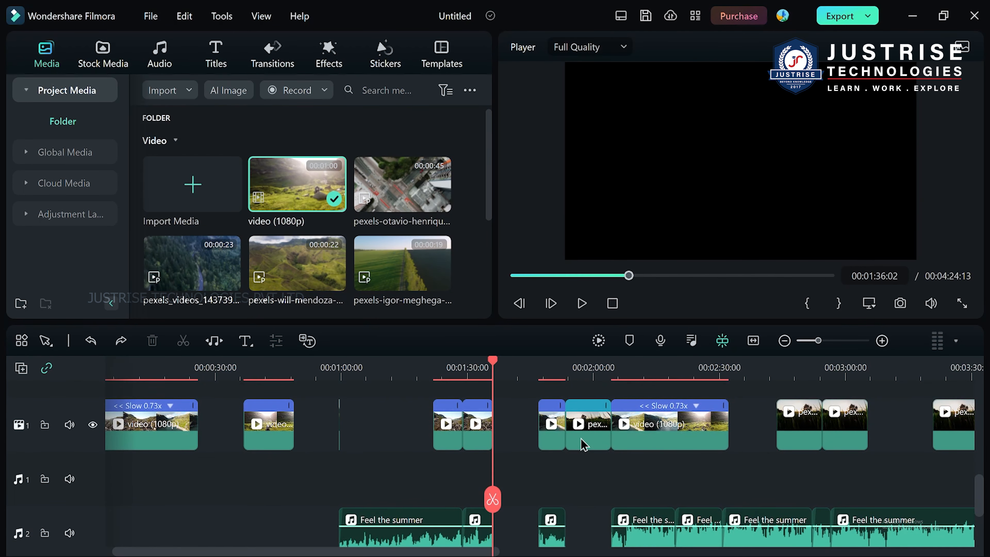
right_click(596, 427)
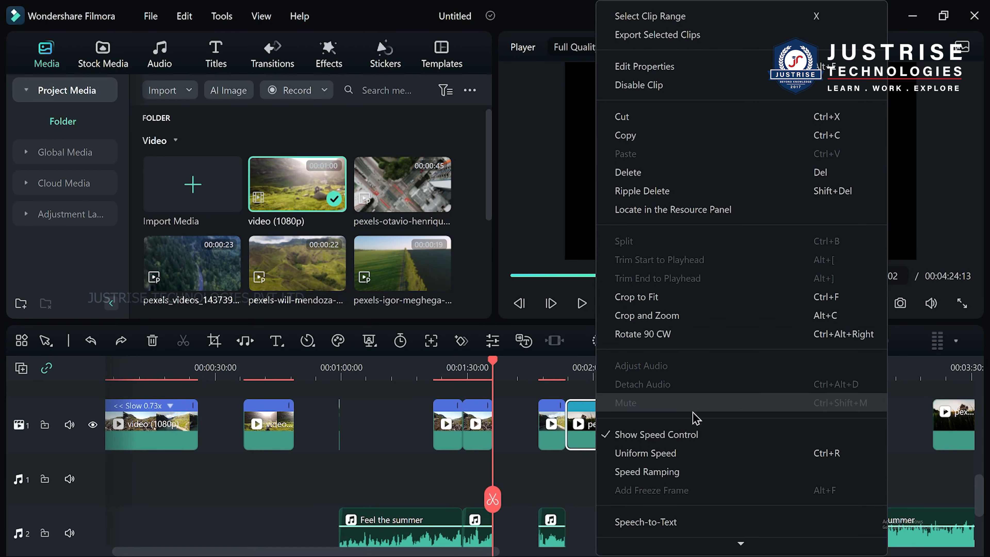
click(690, 440)
Set the uniform speed of the inserted pexels clip to 2.
right_click(595, 422)
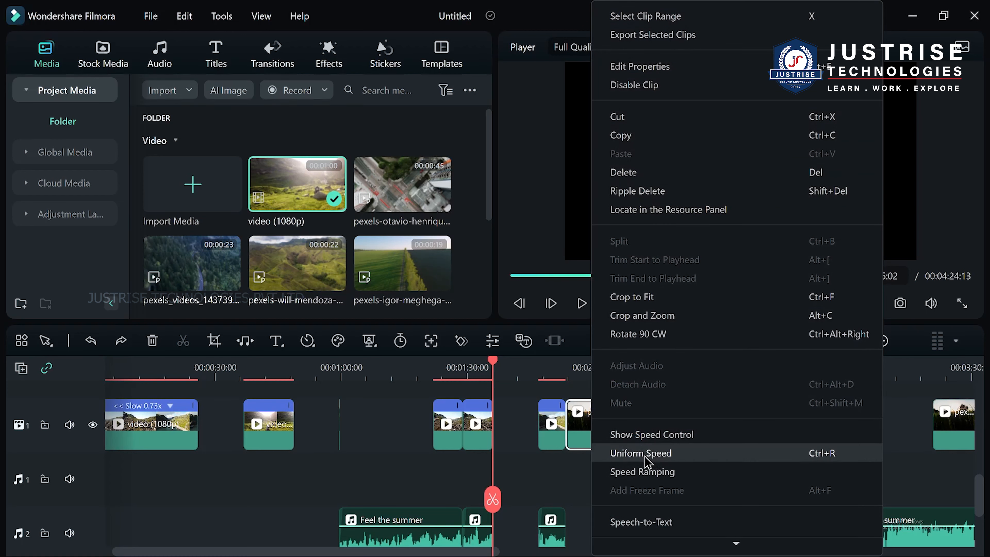
click(655, 457)
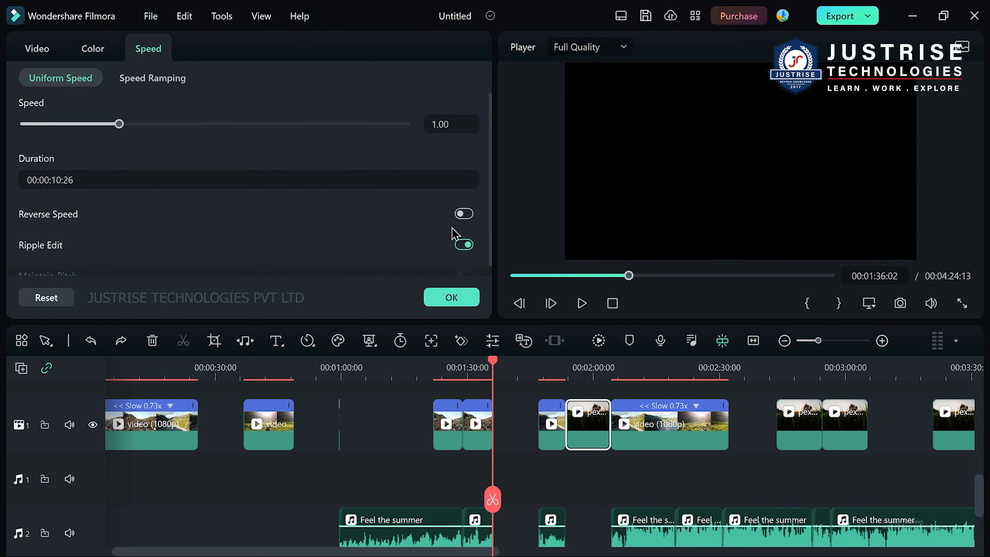
drag(466, 130, 449, 126)
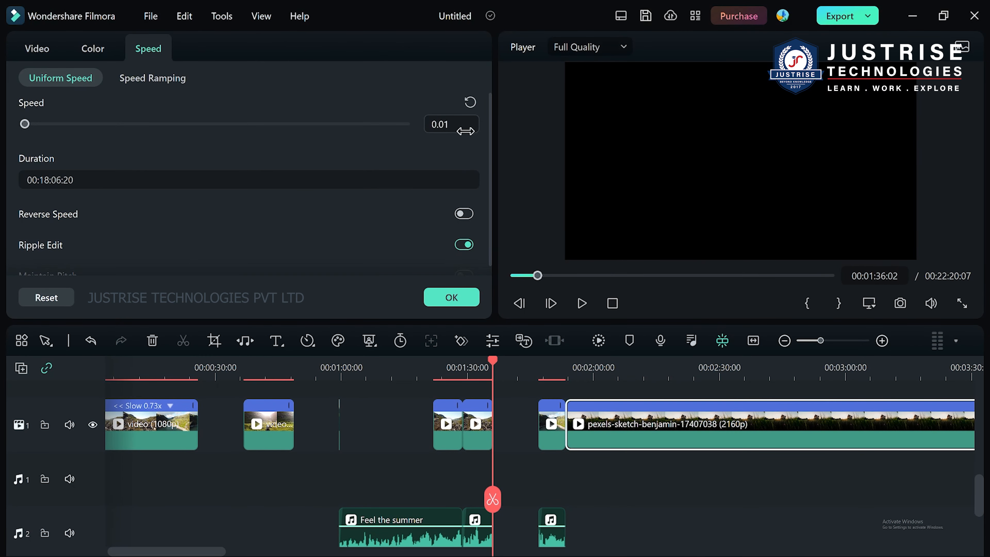
click(438, 123)
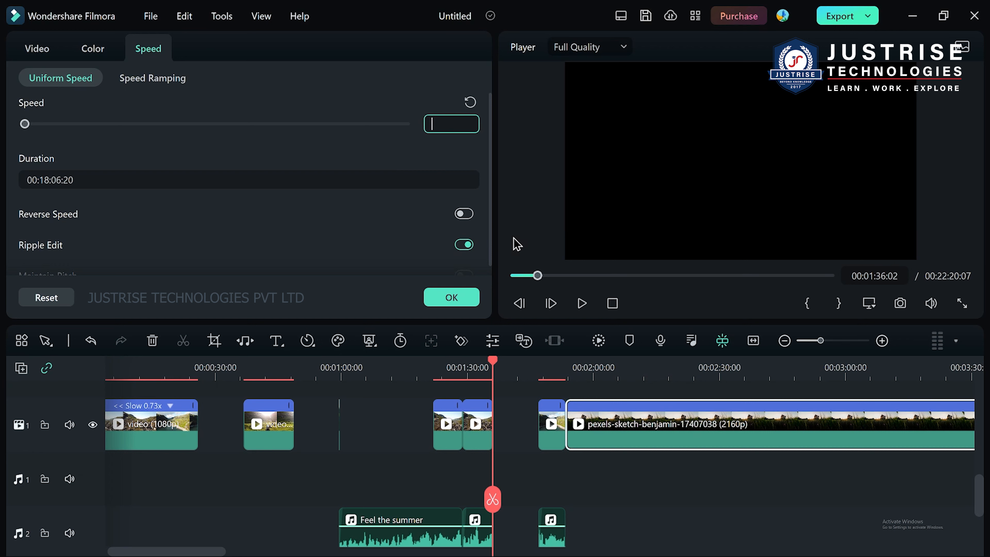
text(2)
click(624, 489)
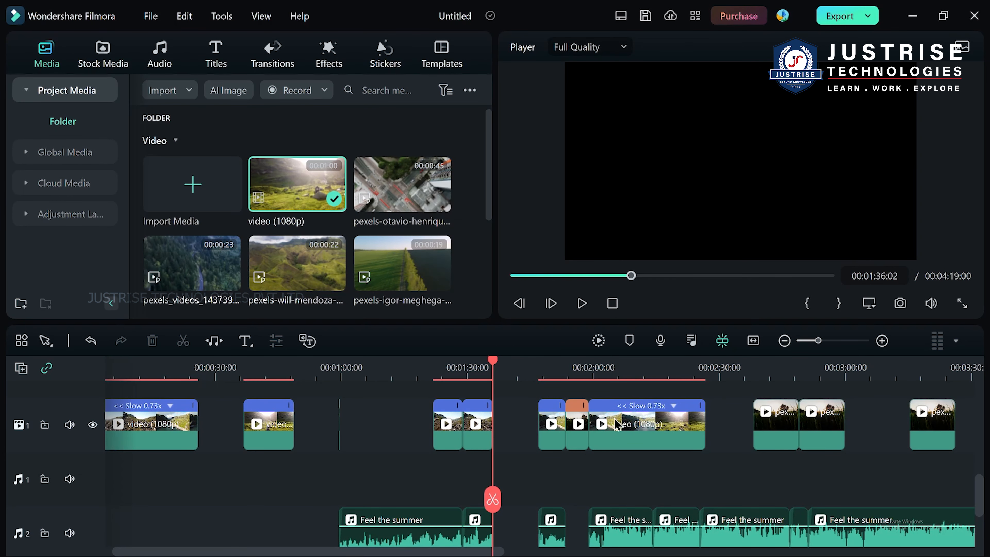
Apply the Montage speed ramping preset to the pexels clip at about 00:02:38.
right_click(791, 448)
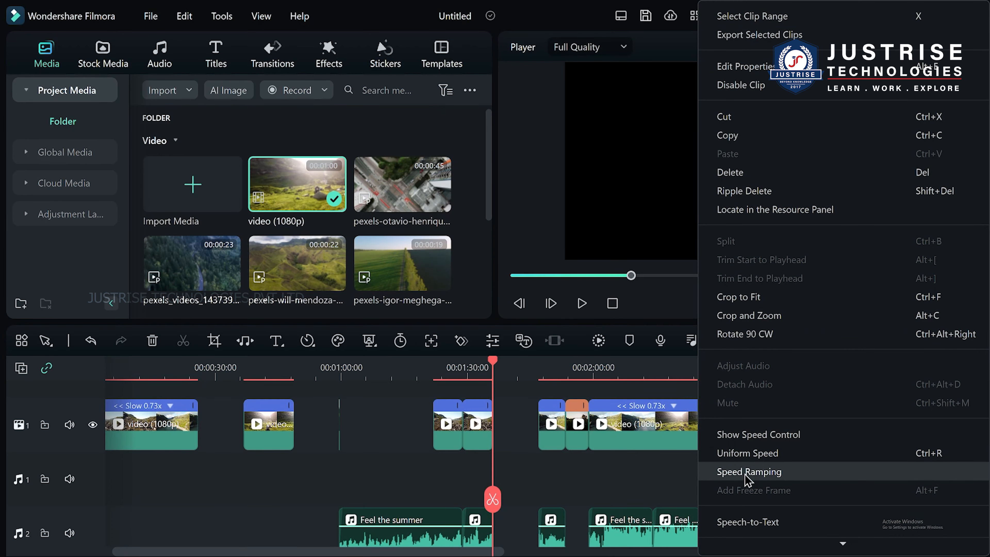
click(746, 472)
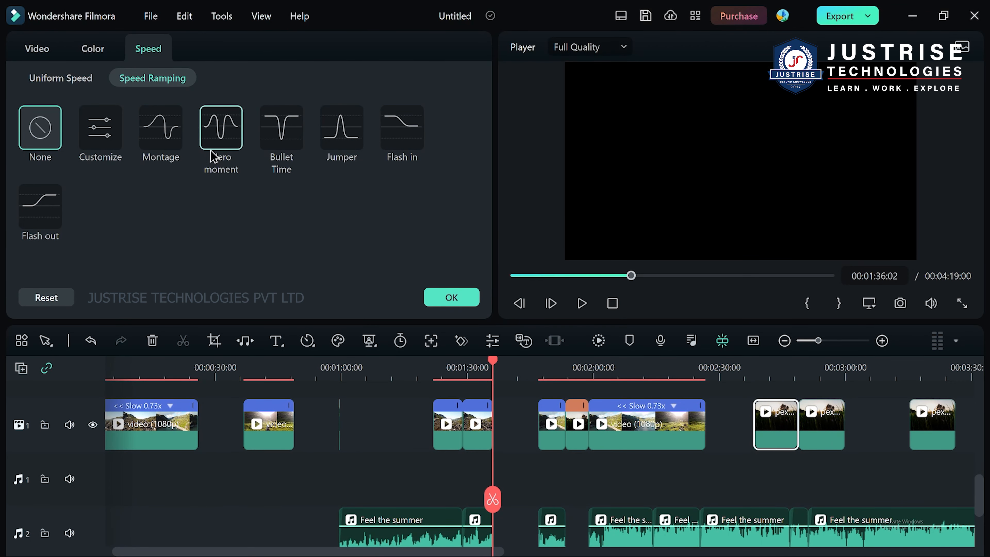
click(159, 148)
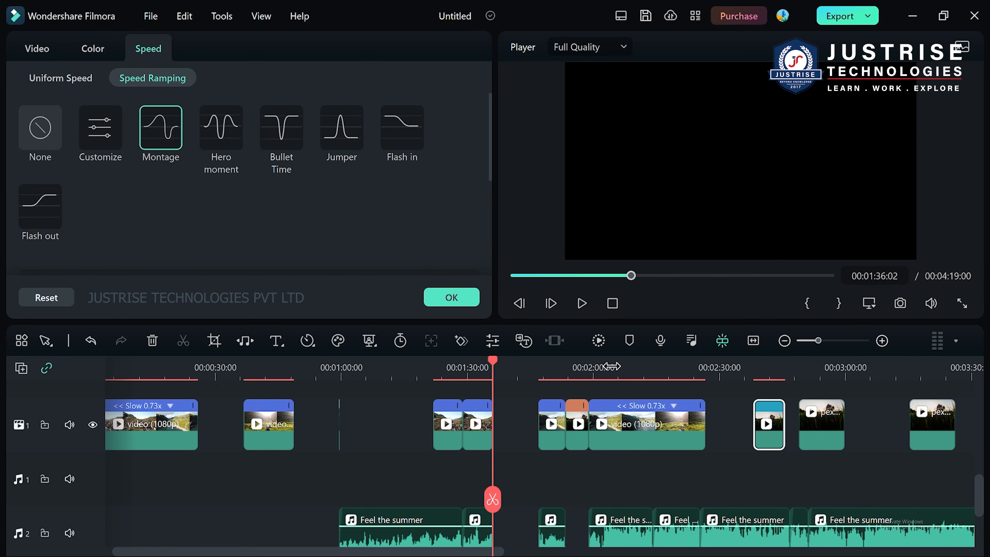
Show the timeline in finer detail and place the playhead at 00:02:05:23 within the slowed video (1080p) clip.
drag(615, 381, 552, 368)
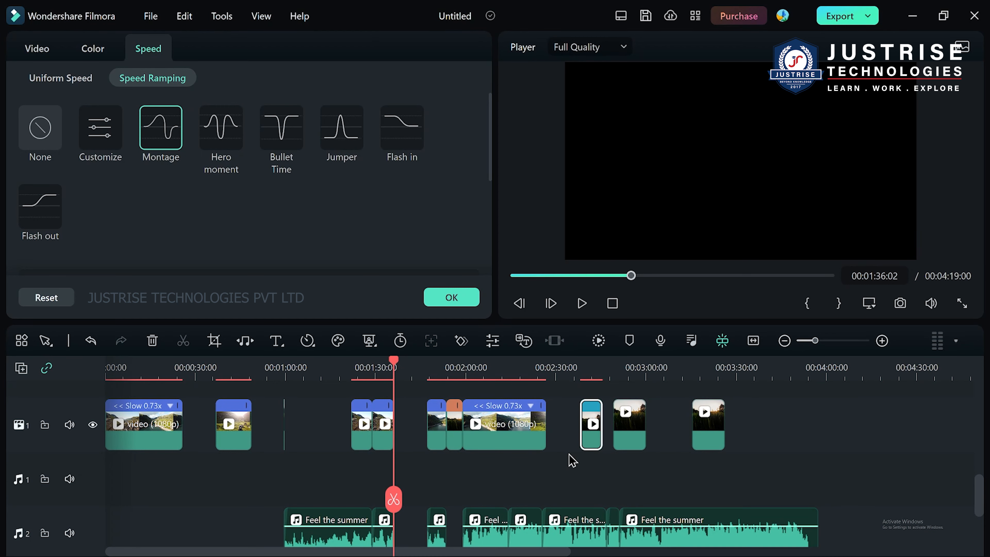
scroll(605, 391, down, 1)
scroll(585, 406, up, 2)
drag(384, 362, 467, 365)
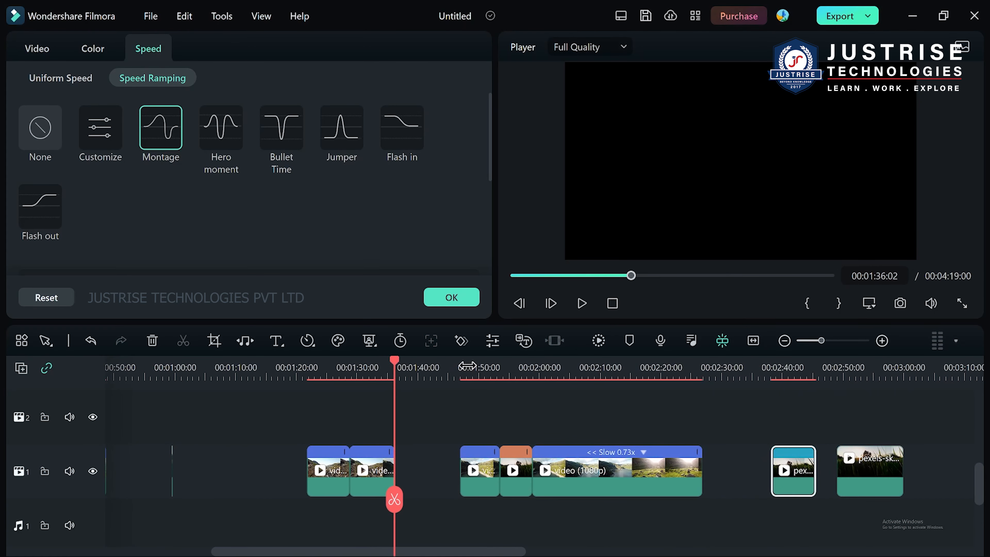
click(574, 376)
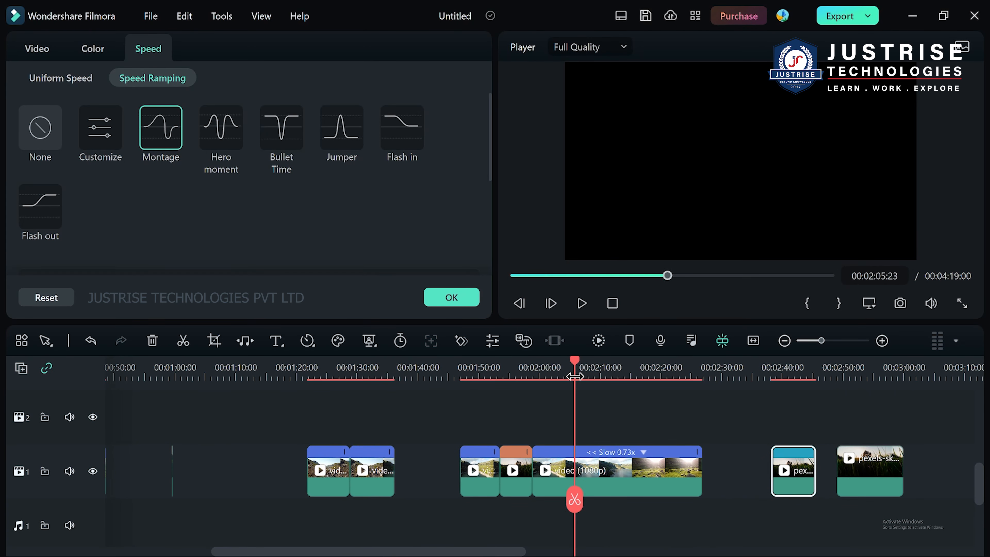